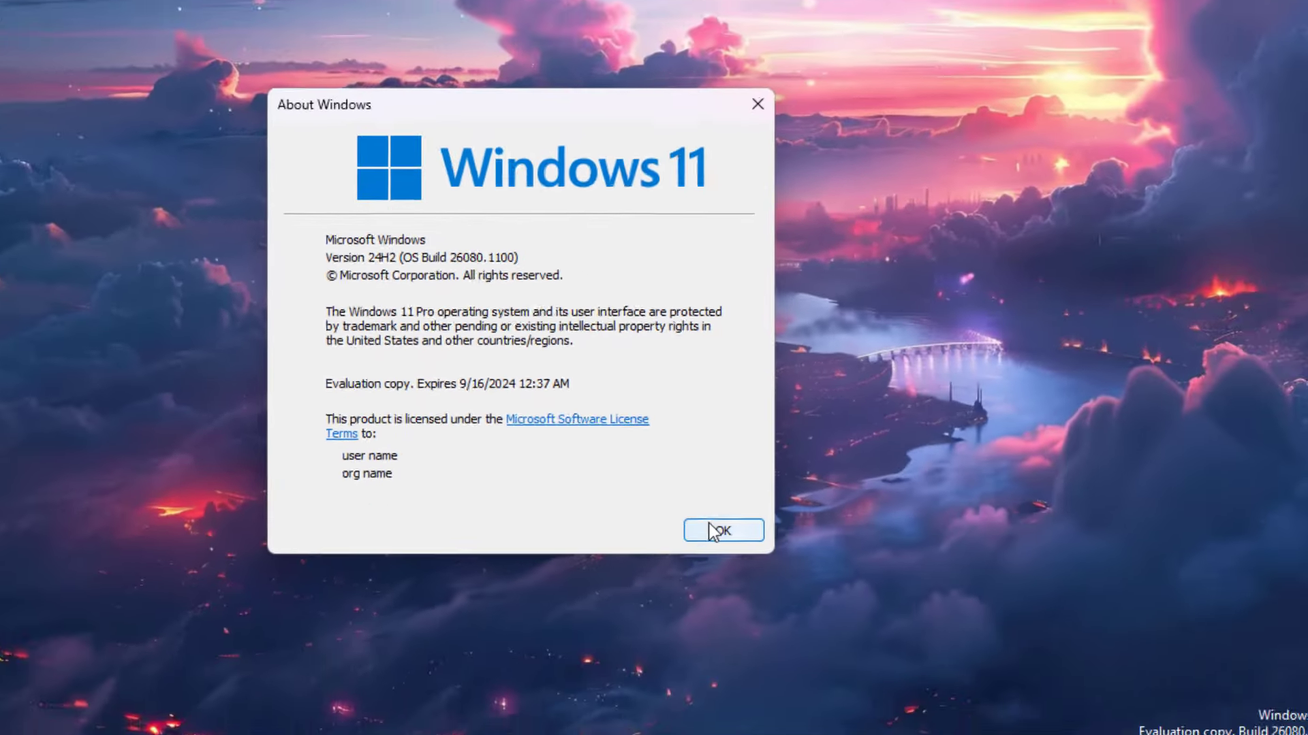
- Close the Windows version dialog and switch to the build 26080 announcement in Microsoft Edge, following its link to the ISO download page
left_click(1067, 733)
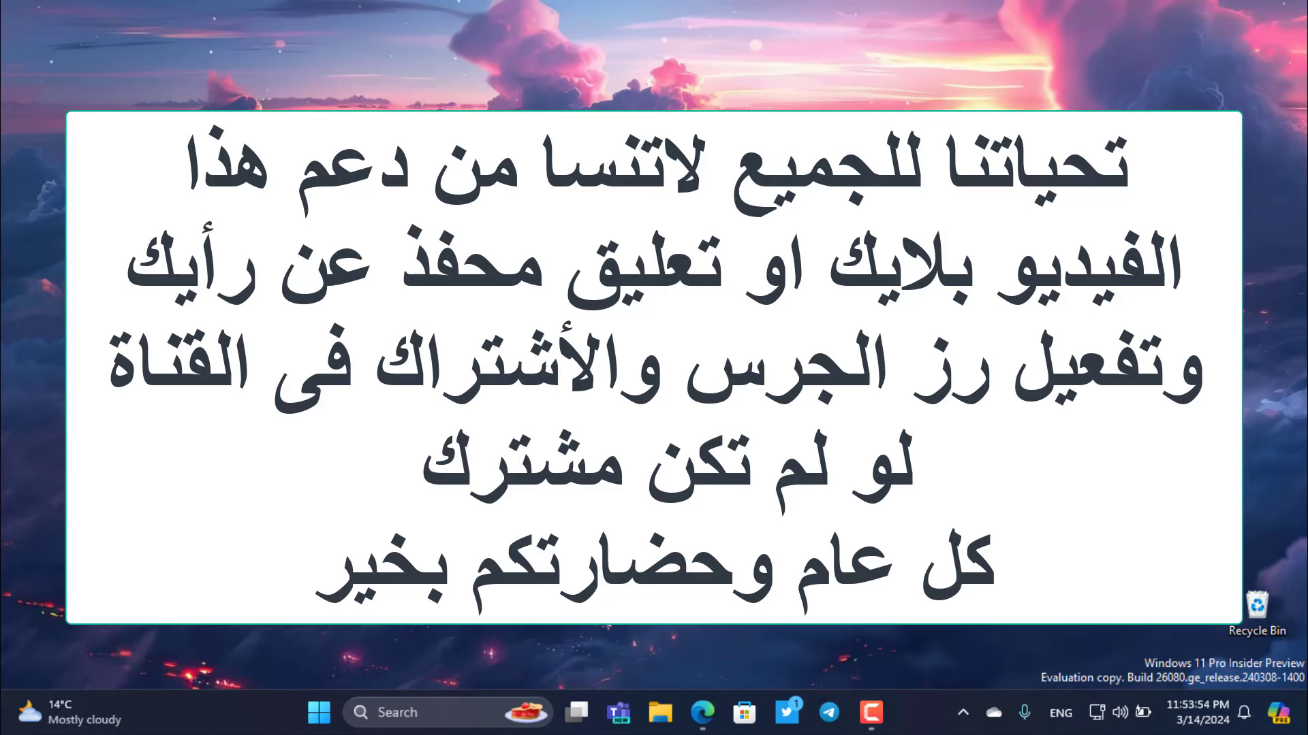
mouse_move(702, 712)
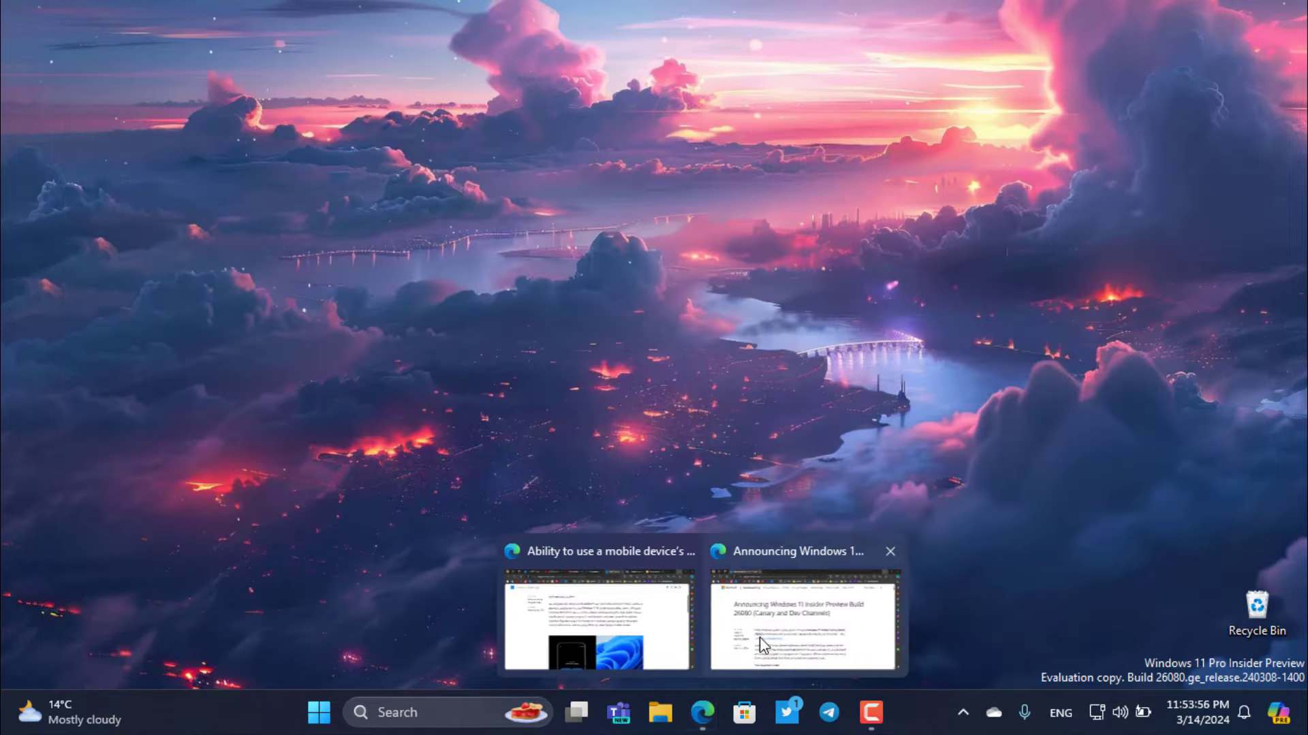
left_click(758, 636)
left_click(428, 473)
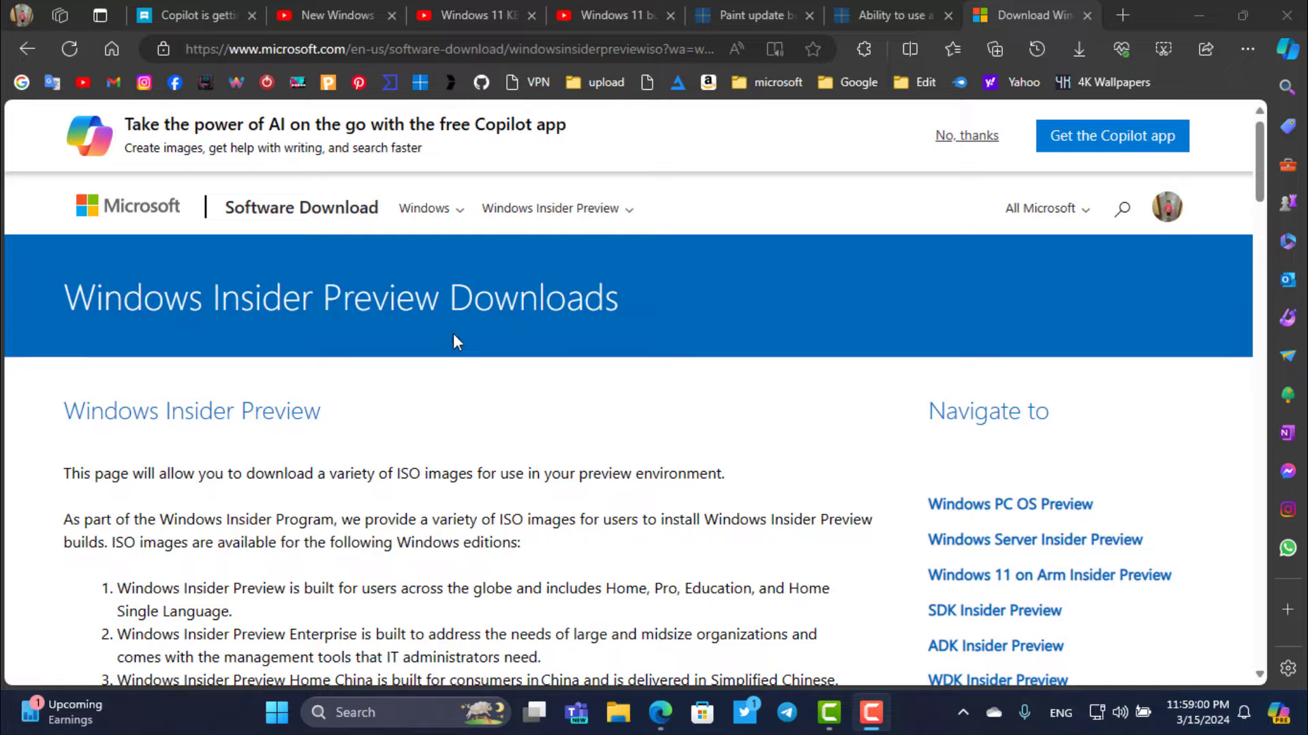
- Choose the edition "Windows 11 Insider Preview (Dev Channel) - Build 26080" on the download page and confirm it
scroll(261, 389, "down", 5)
scroll(107, 332, "down", 15)
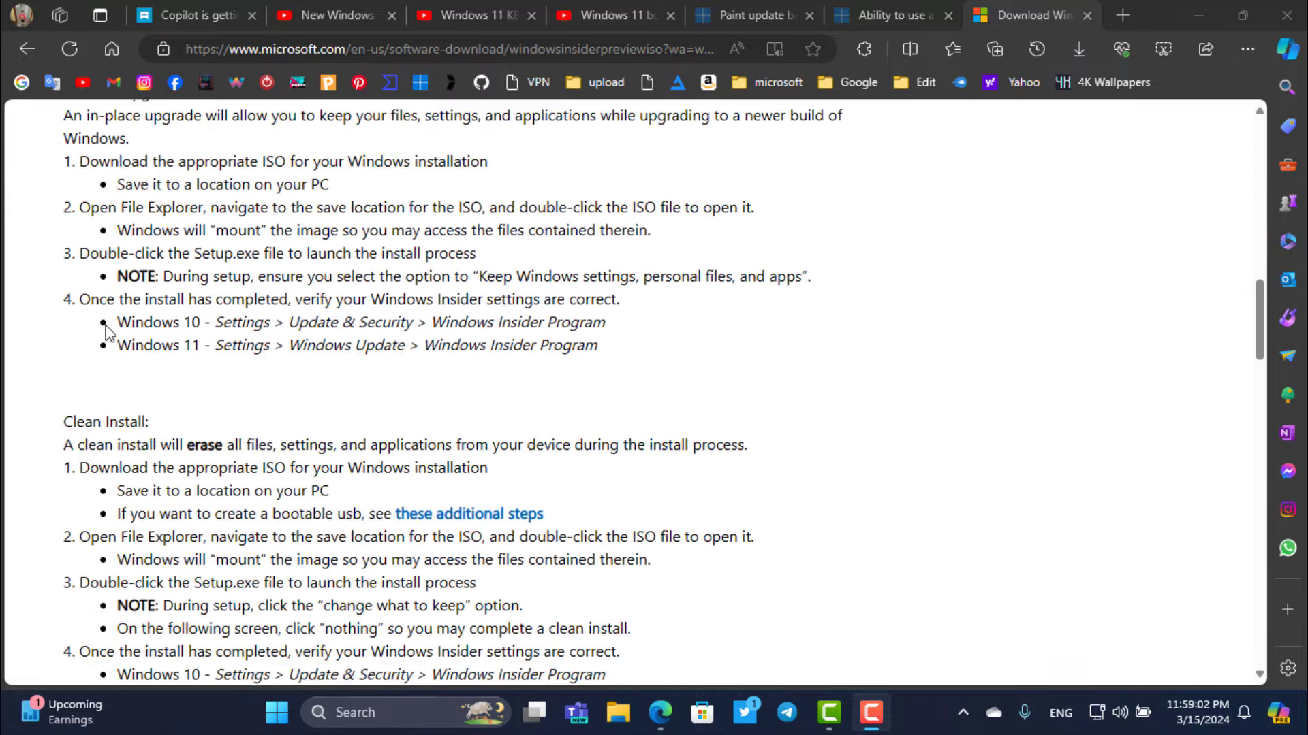
scroll(107, 332, "down", 12)
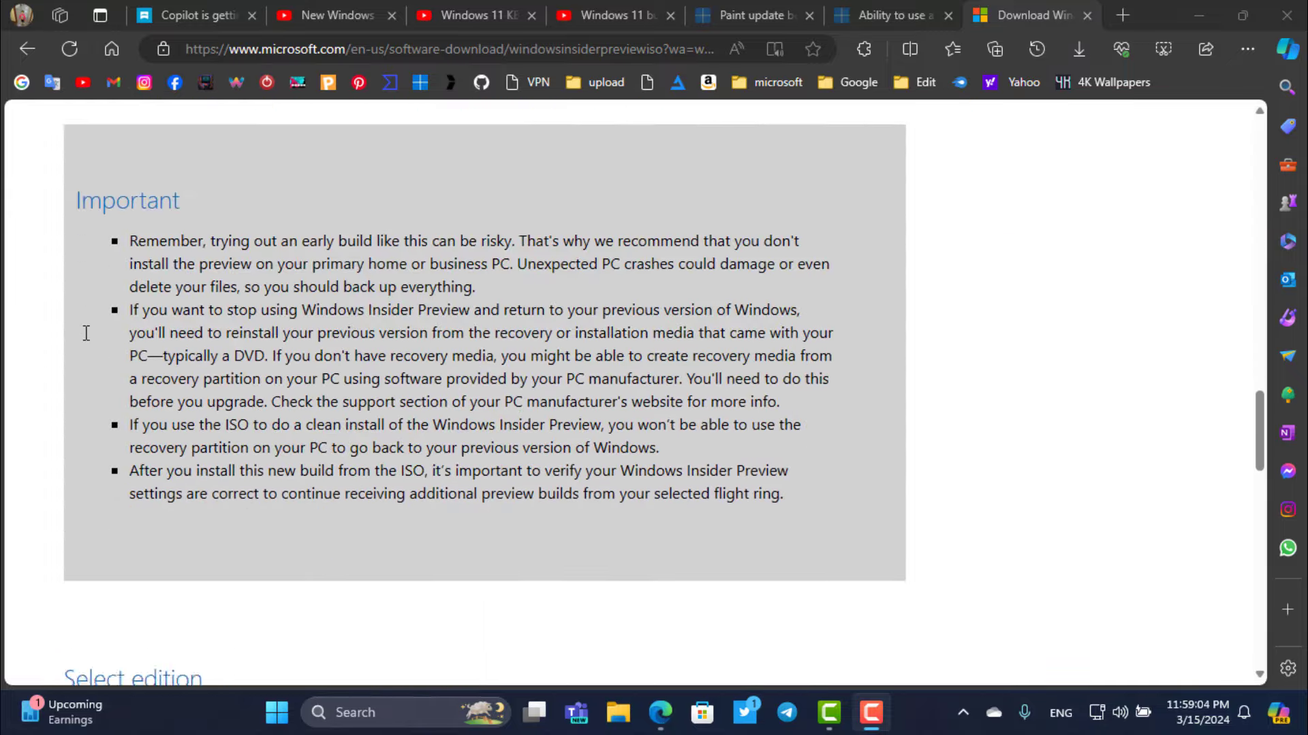
scroll(79, 321, "down", 1)
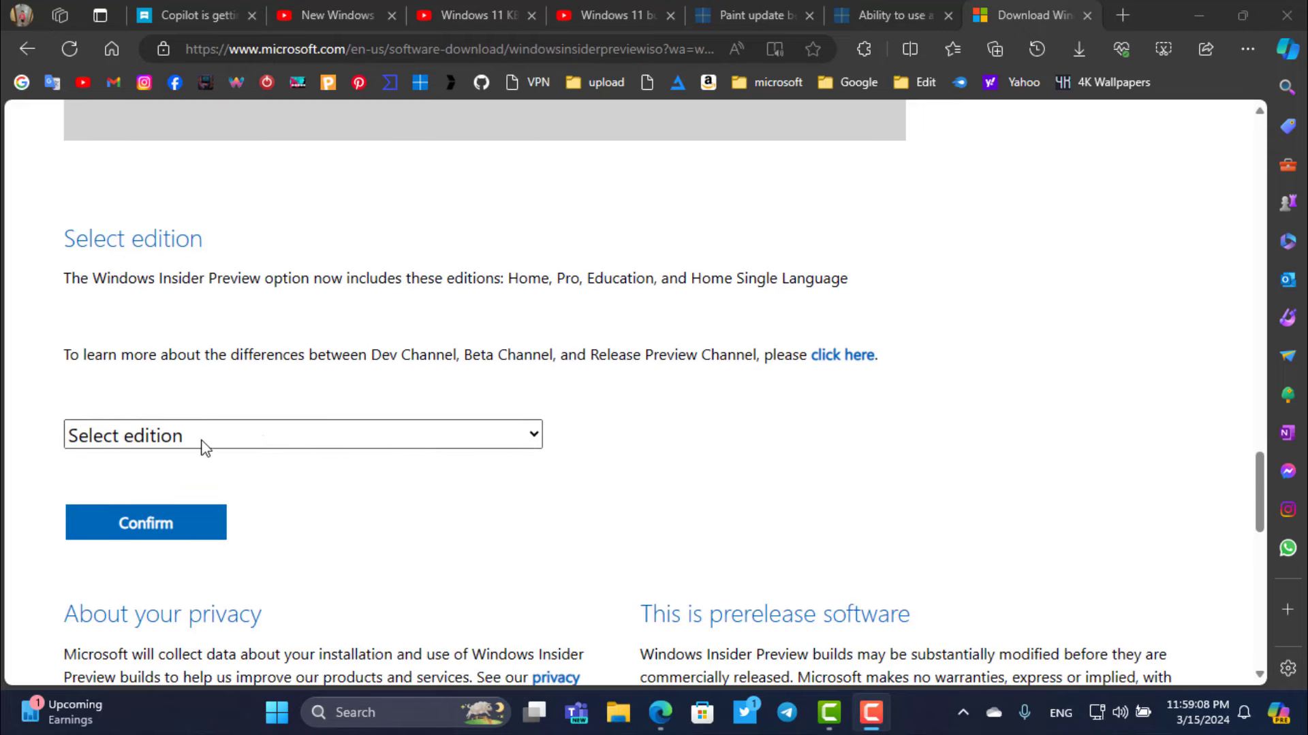
left_click(278, 441)
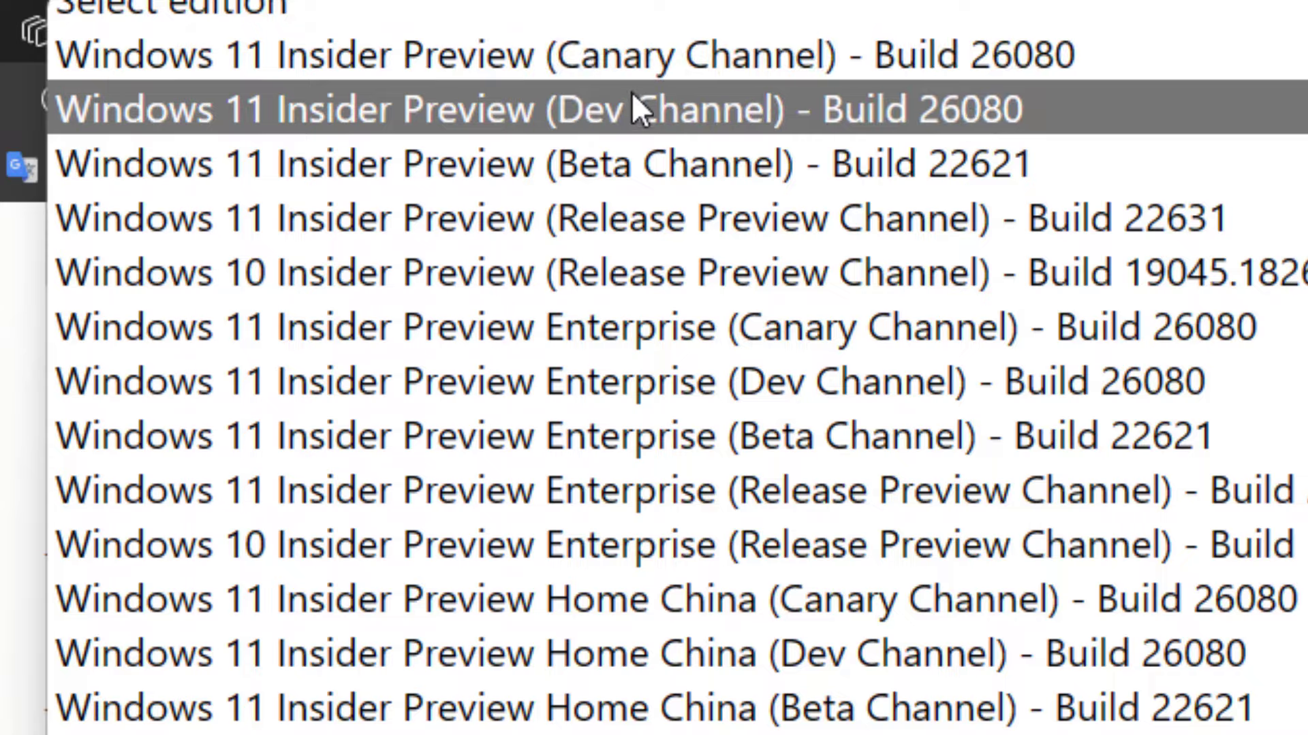
left_click(636, 107)
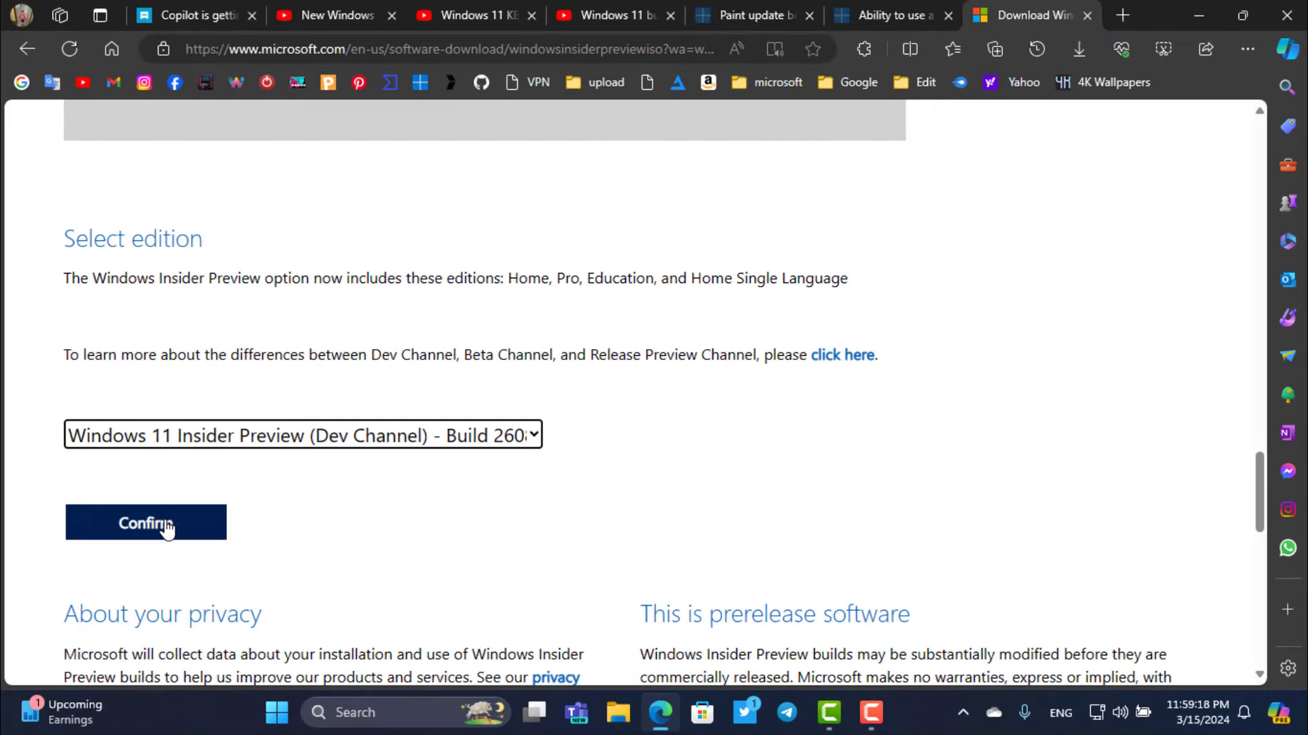
left_click(167, 529)
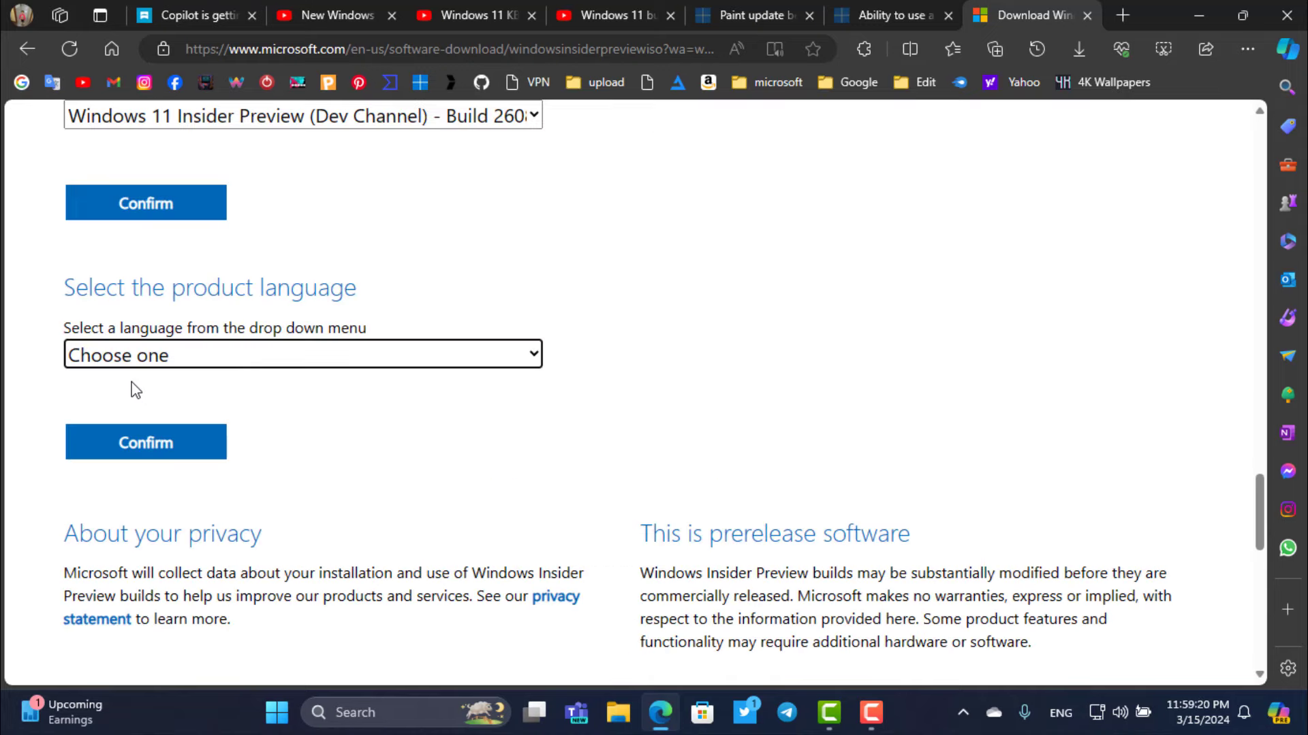
- Set the product language to English (United States) and confirm it
left_click(321, 360)
left_click(219, 216)
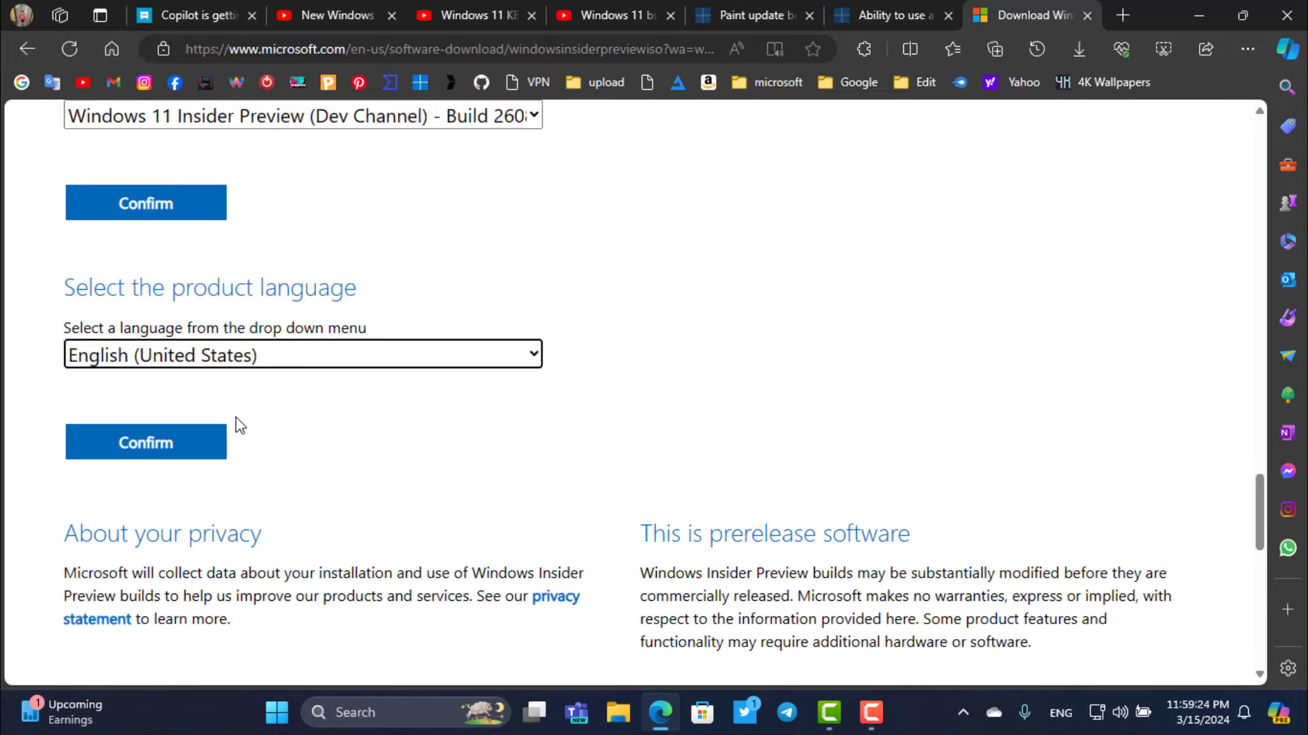
left_click(153, 441)
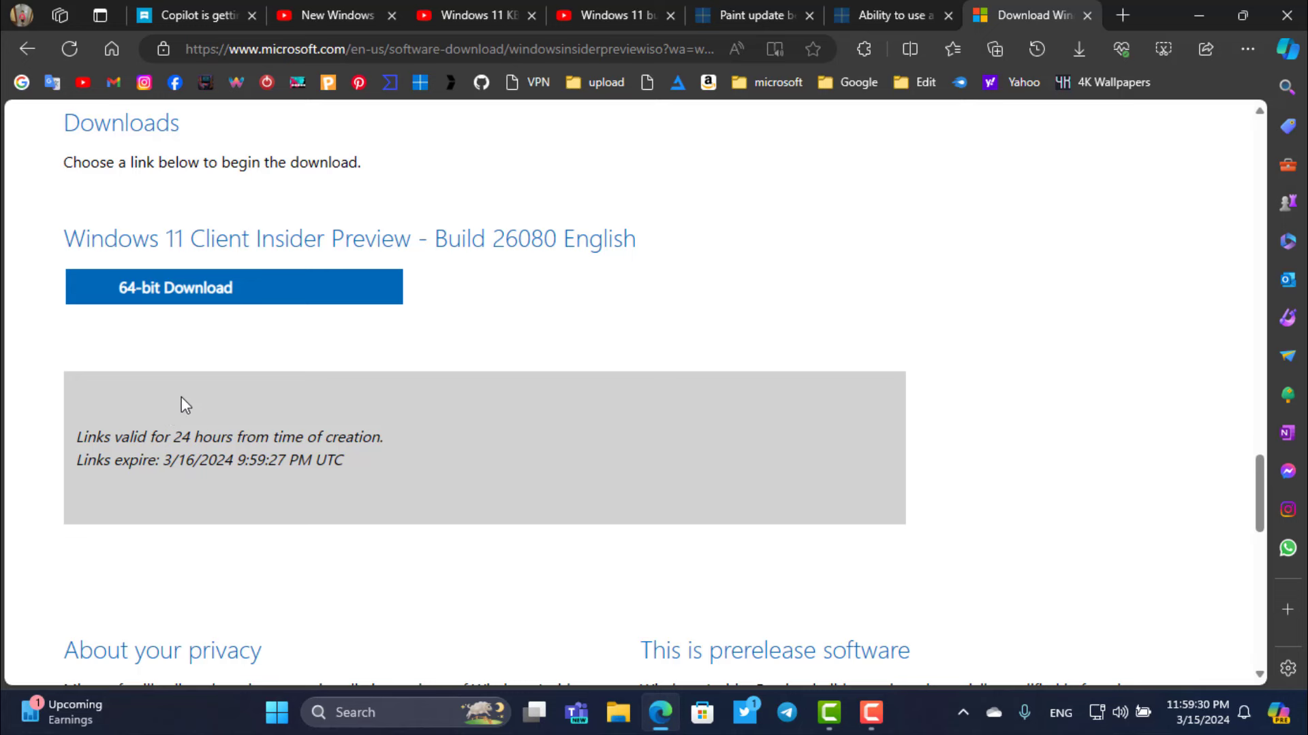
- Start the 64-bit download of Windows 11 Client Insider Preview build 26080, pause it and cancel it
left_click(176, 287)
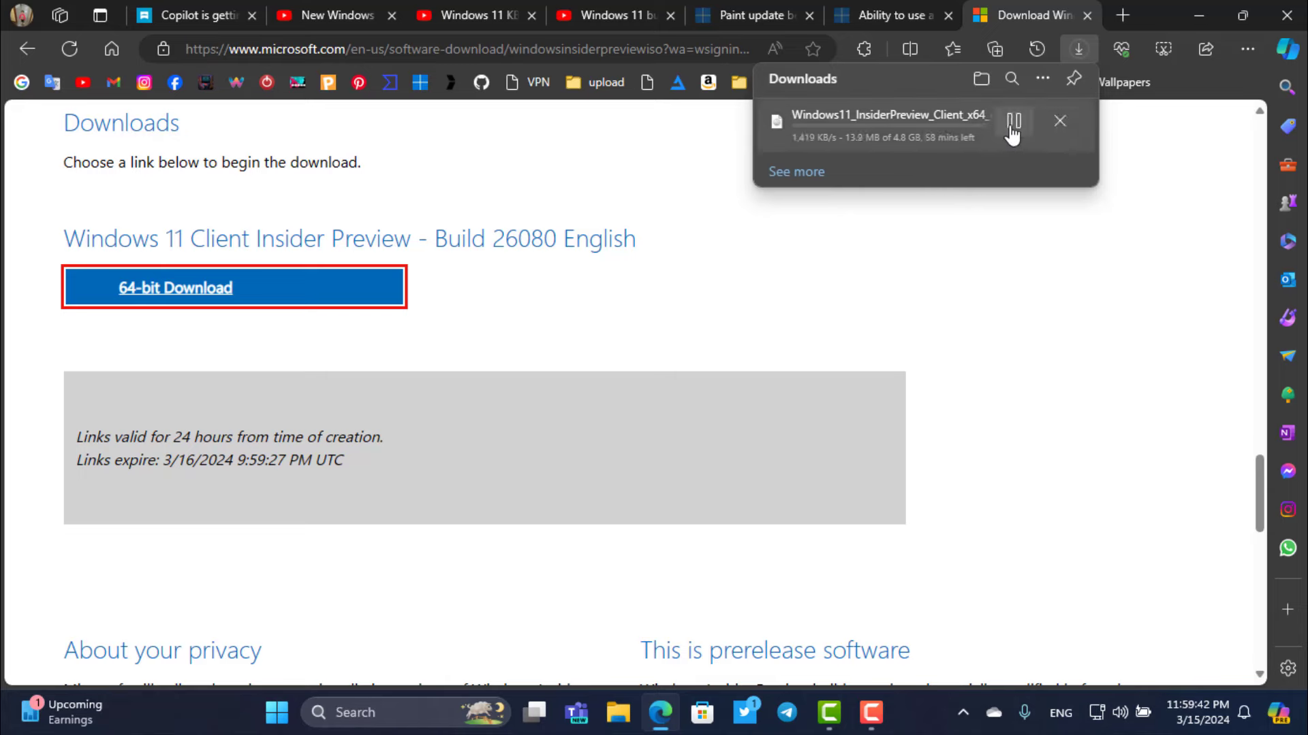
left_click(1013, 120)
left_click(1059, 121)
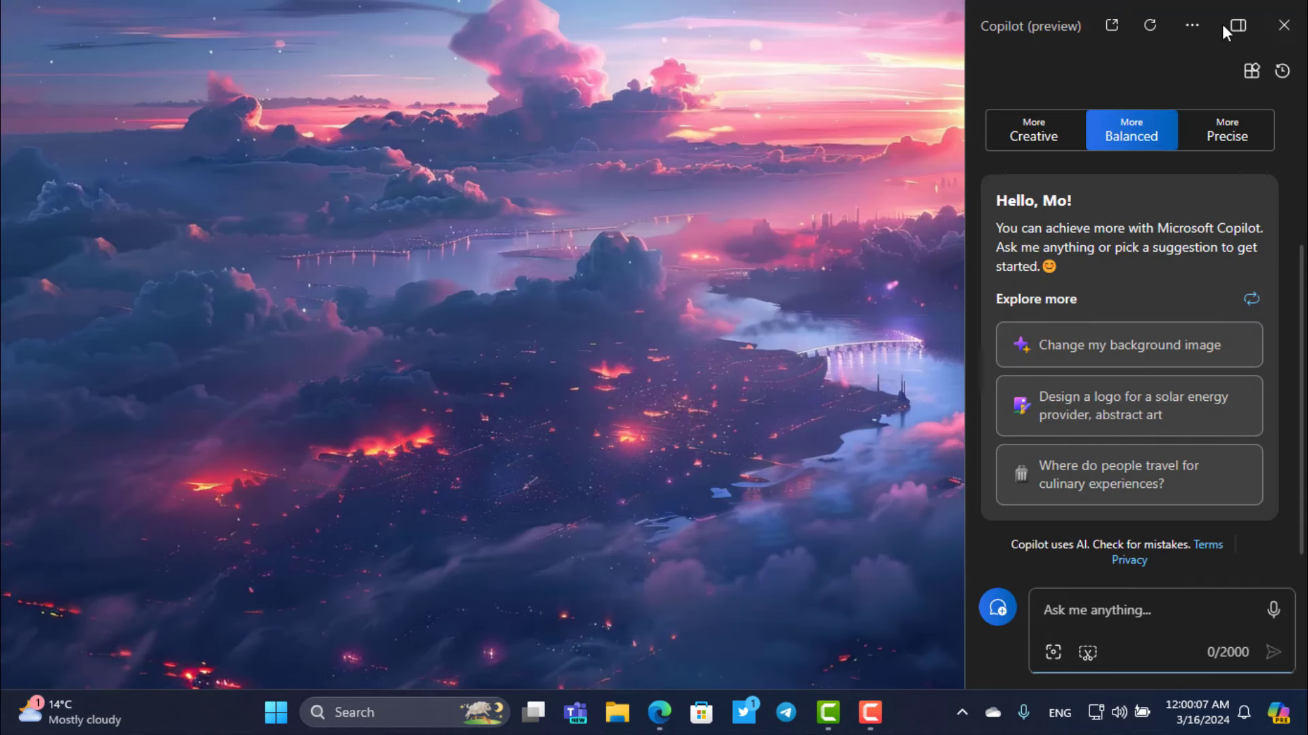
- Close the Windows Copilot pane and reopen it
left_click(1283, 25)
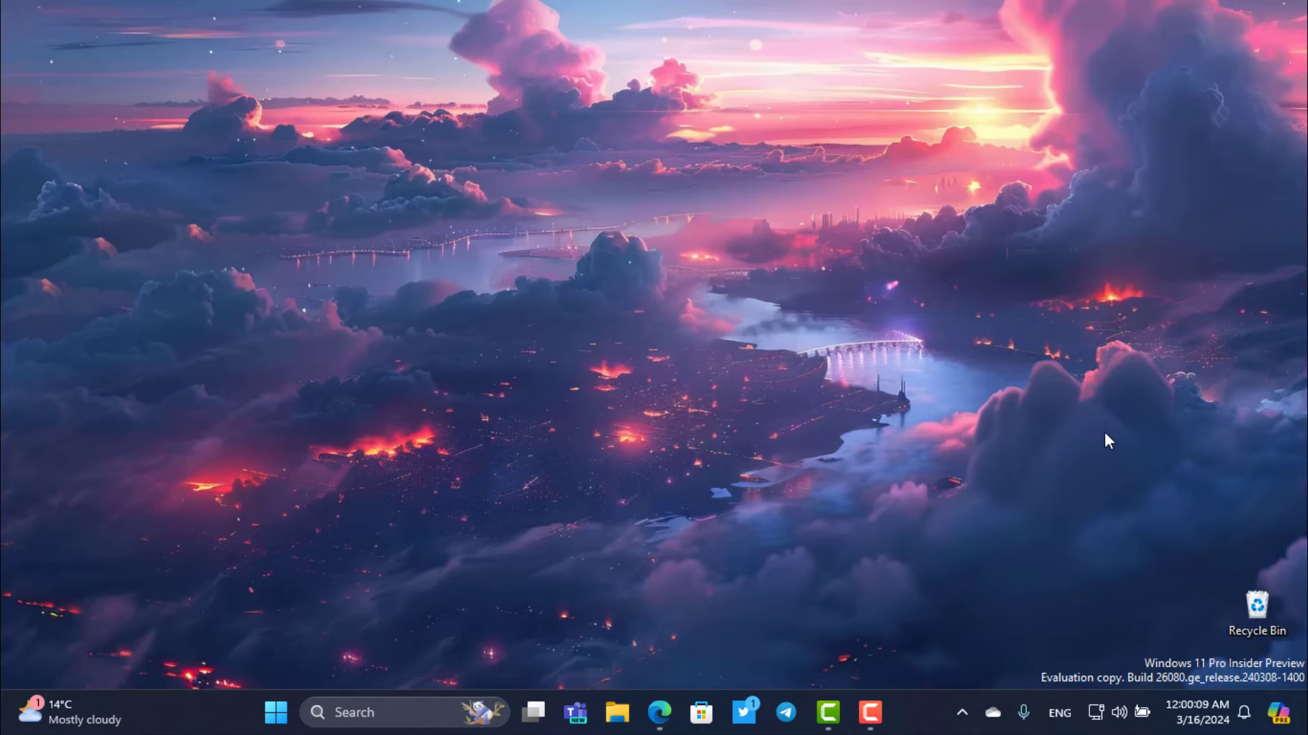
left_click(1278, 712)
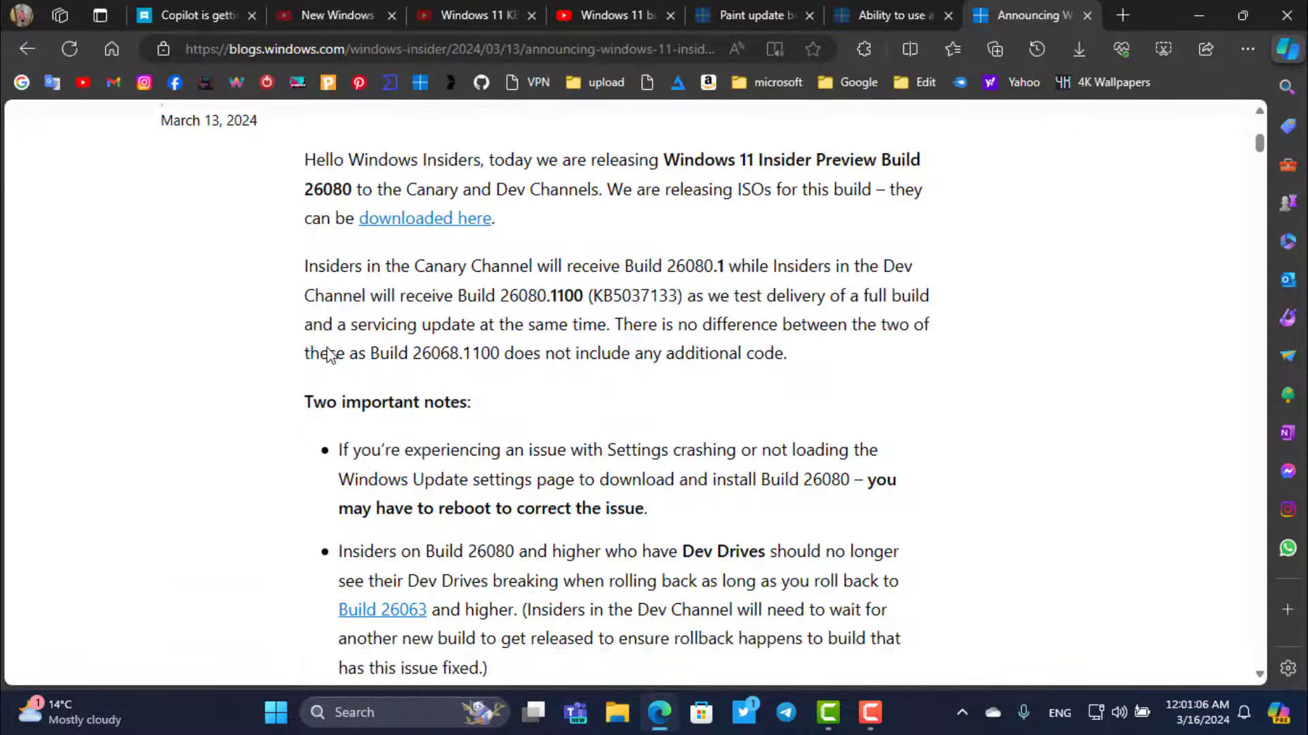
- Go to the Copilot "New with this update" list in the build 26080 announcement and translate the page to Arabic
scroll(364, 371, "down", 15)
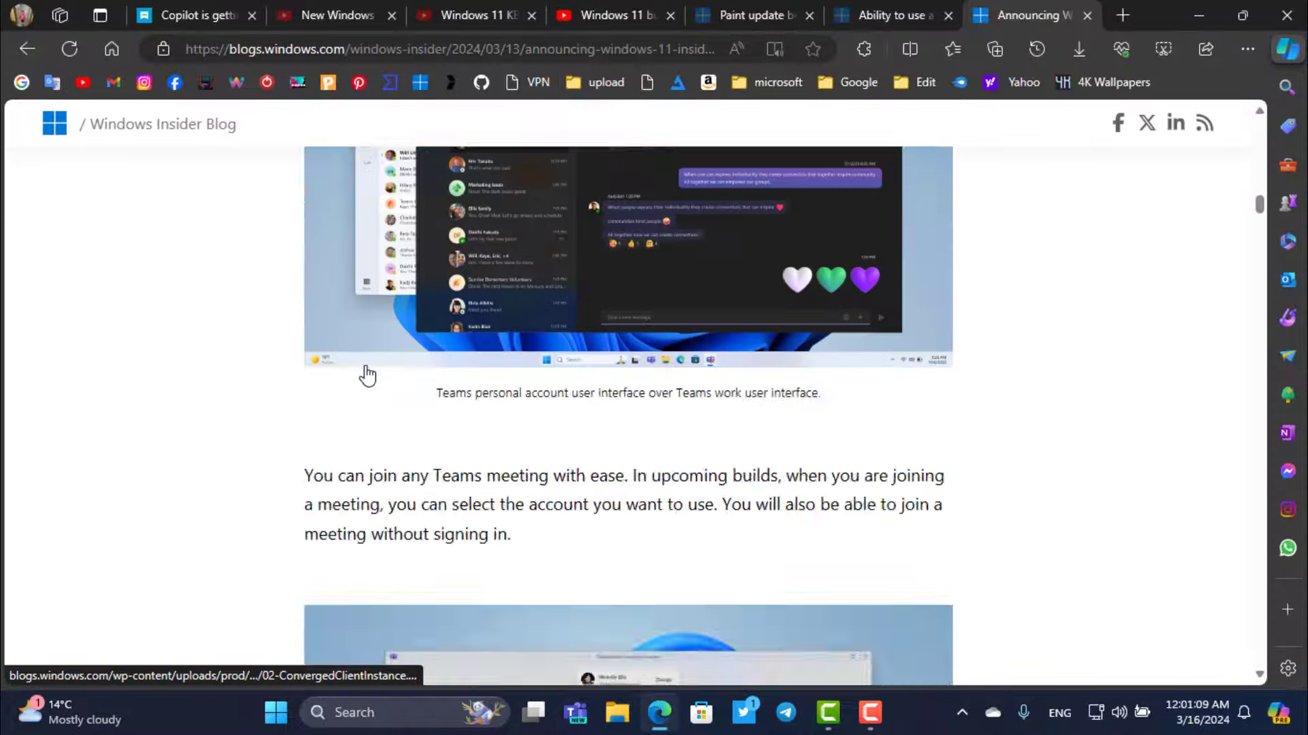
scroll(361, 369, "down", 15)
right_click(703, 436)
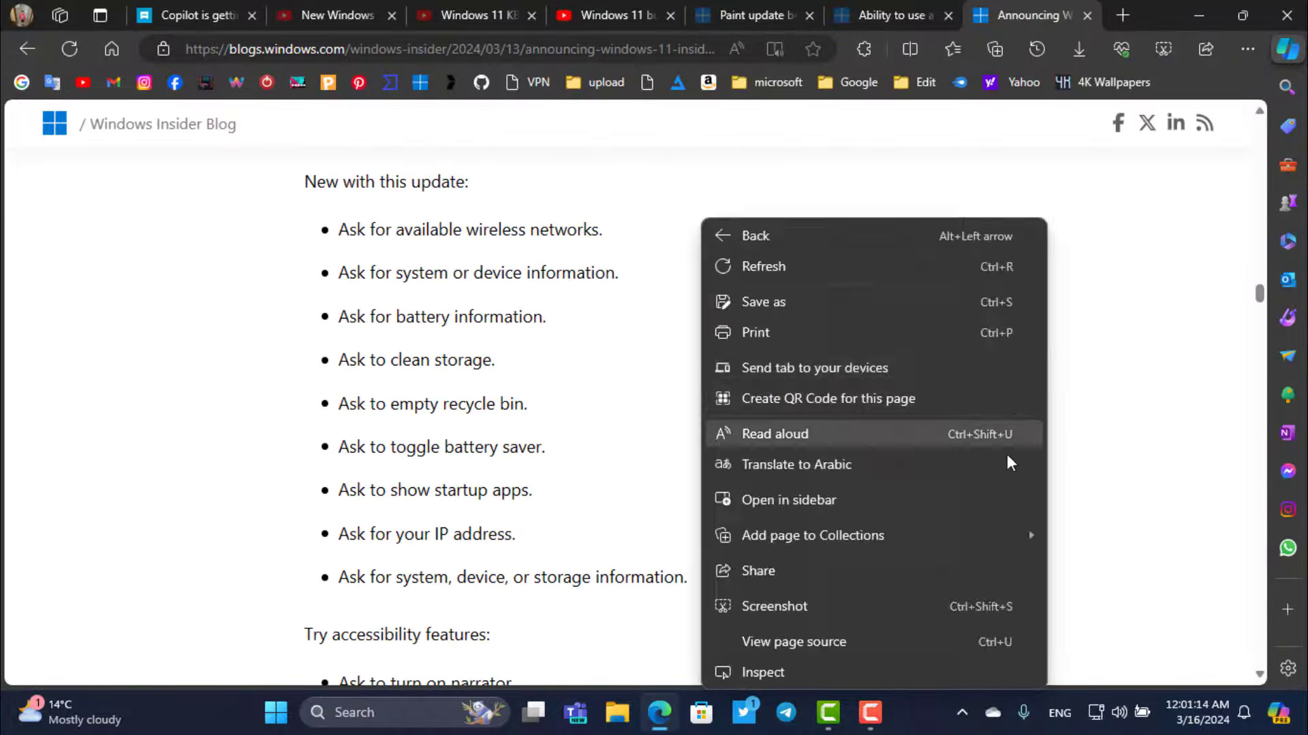
left_click(1010, 464)
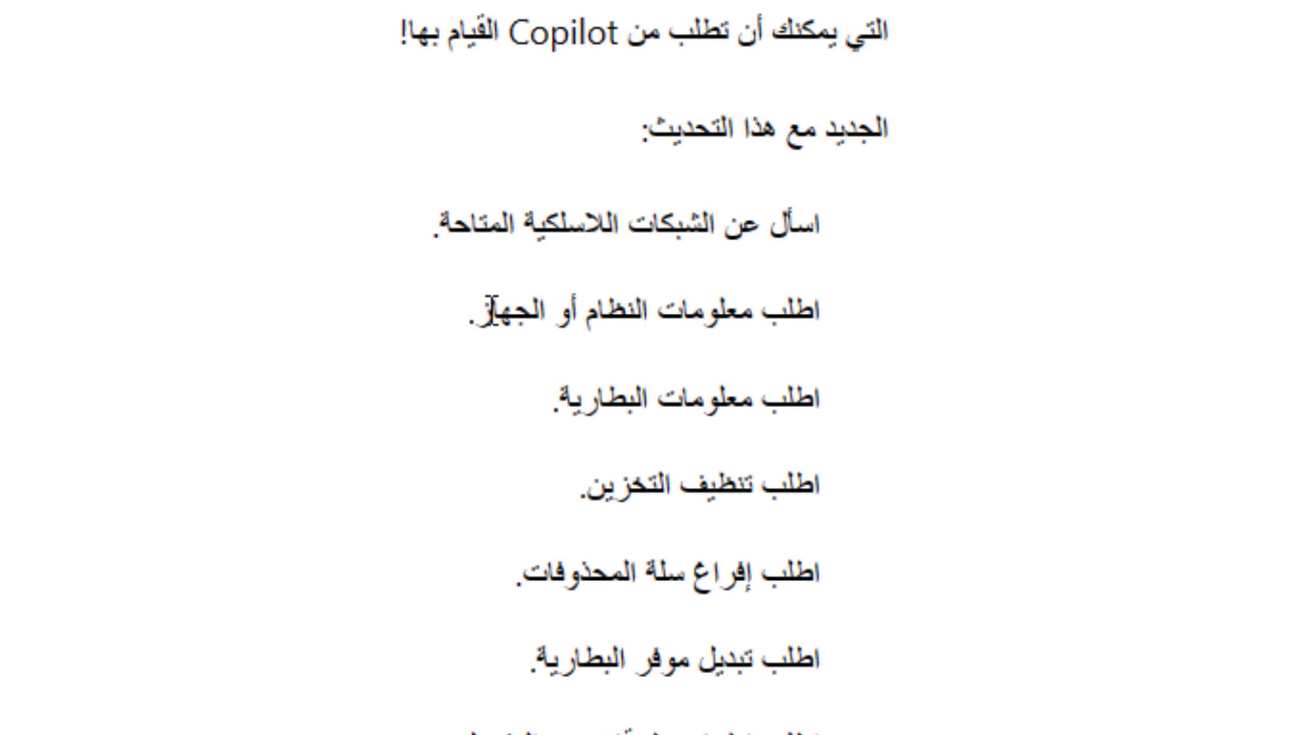
- Examine the translated lists of Copilot requests and accessibility features, and the section introducing Power Automate
scroll(423, 340, "down", 2)
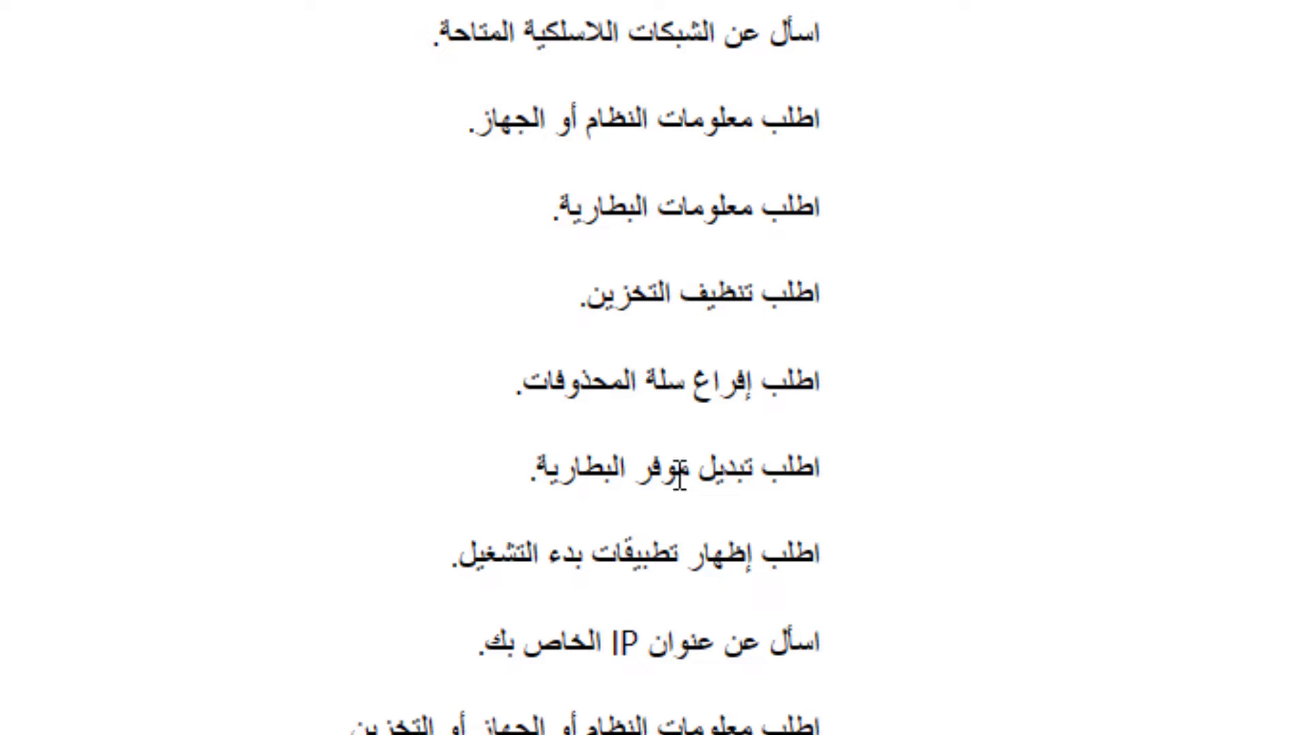
scroll(422, 316, "down", 10)
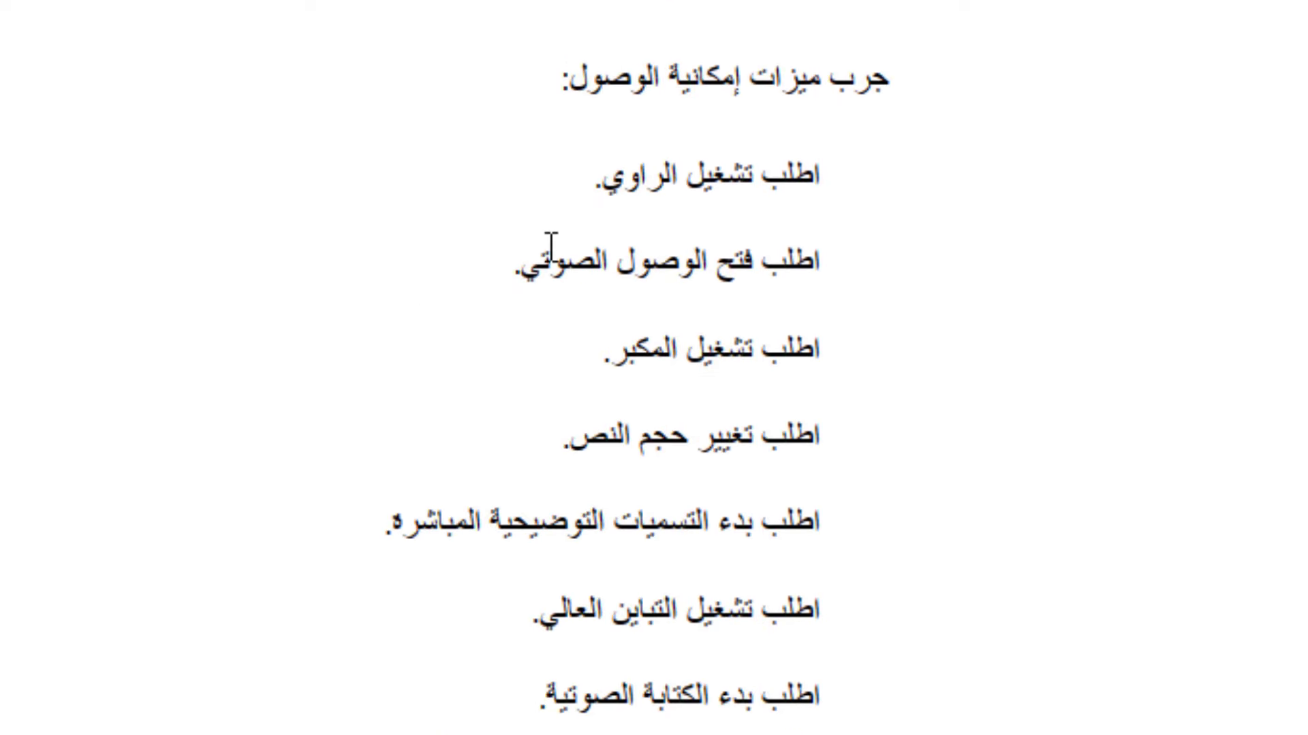
scroll(592, 242, "down", 10)
scroll(316, 215, "up", 5)
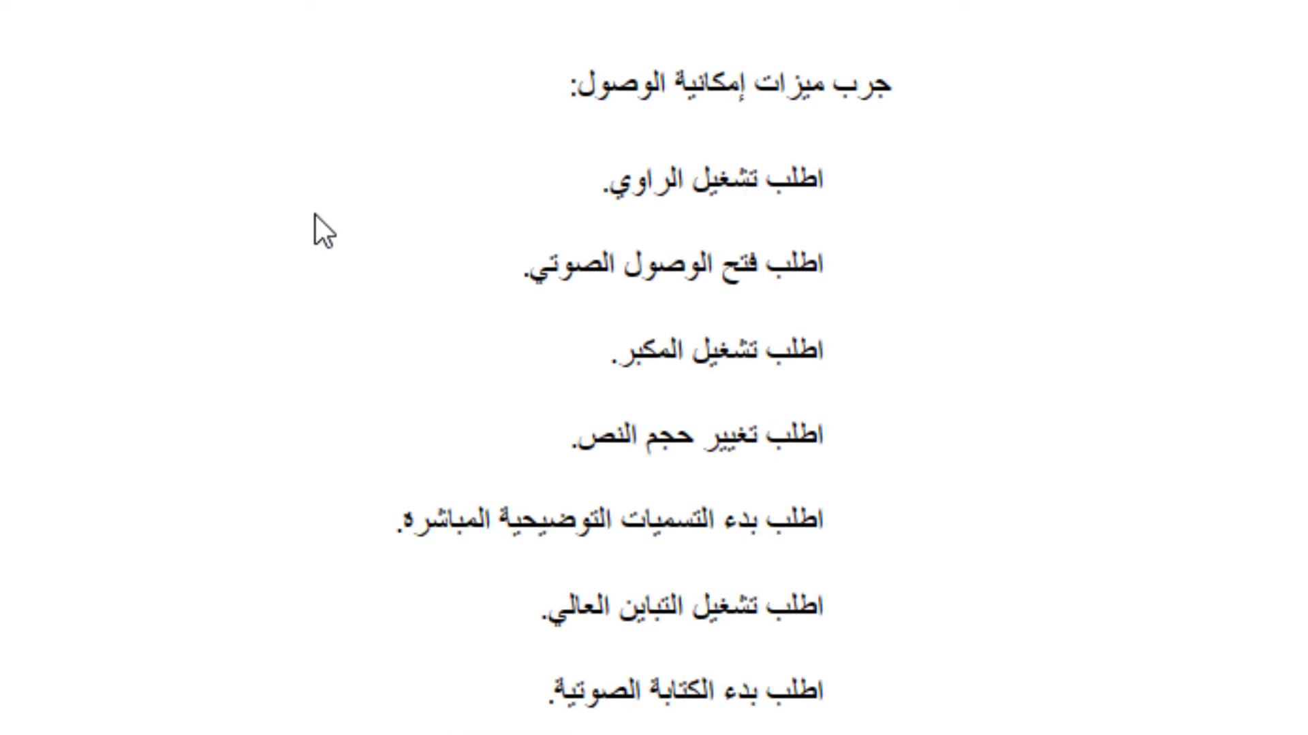
scroll(666, 325, "down", 5)
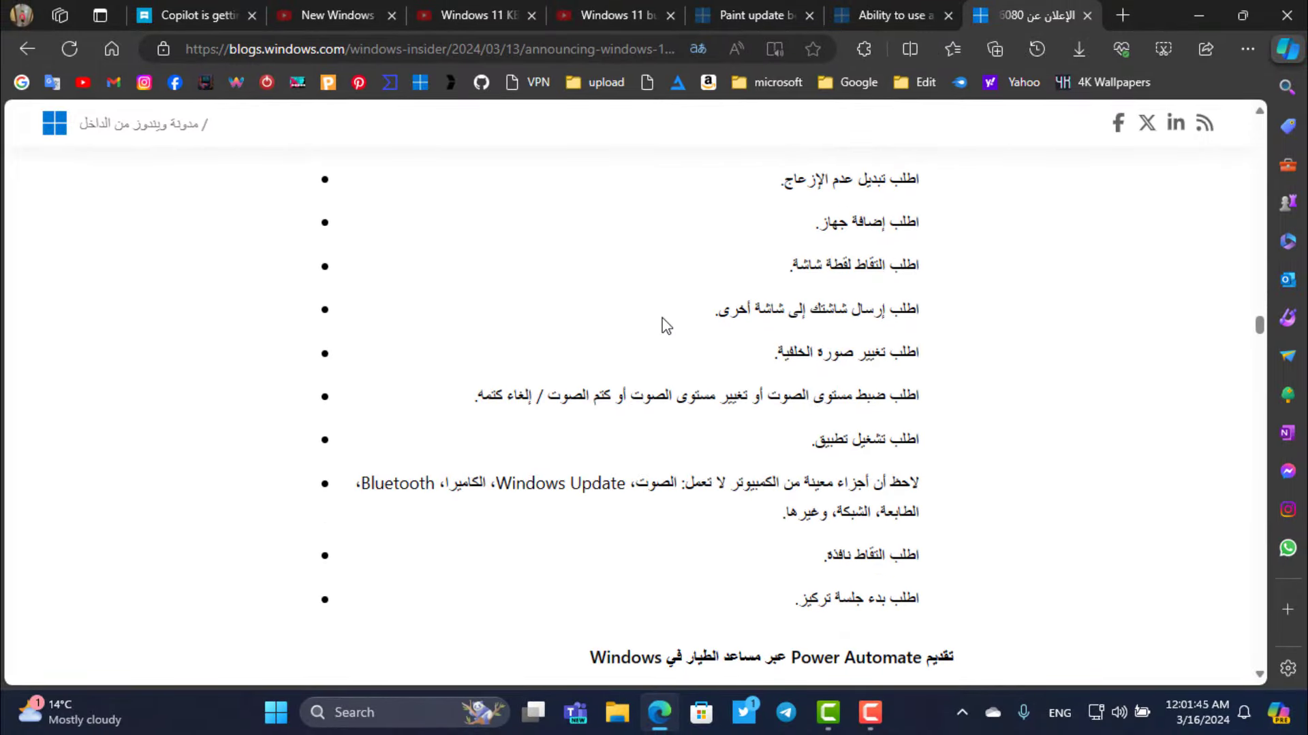
scroll(671, 340, "down", 3)
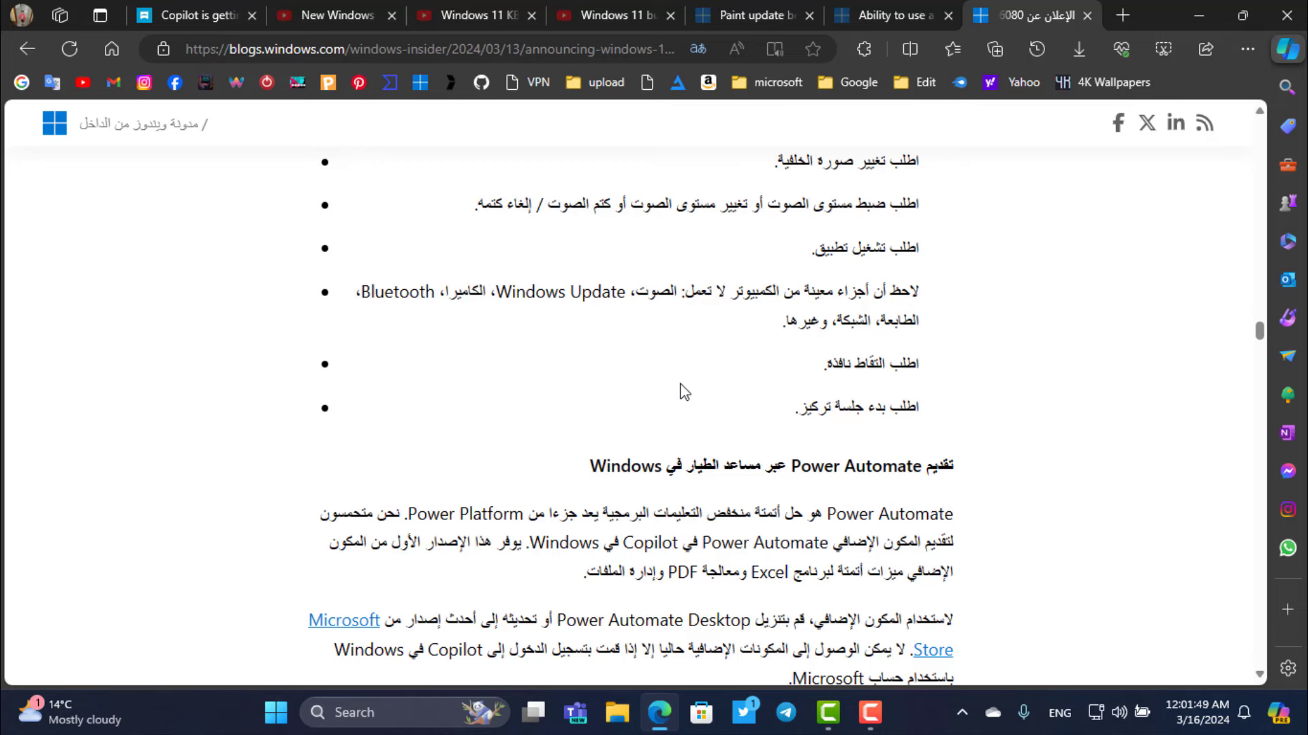
scroll(684, 389, "up", 10)
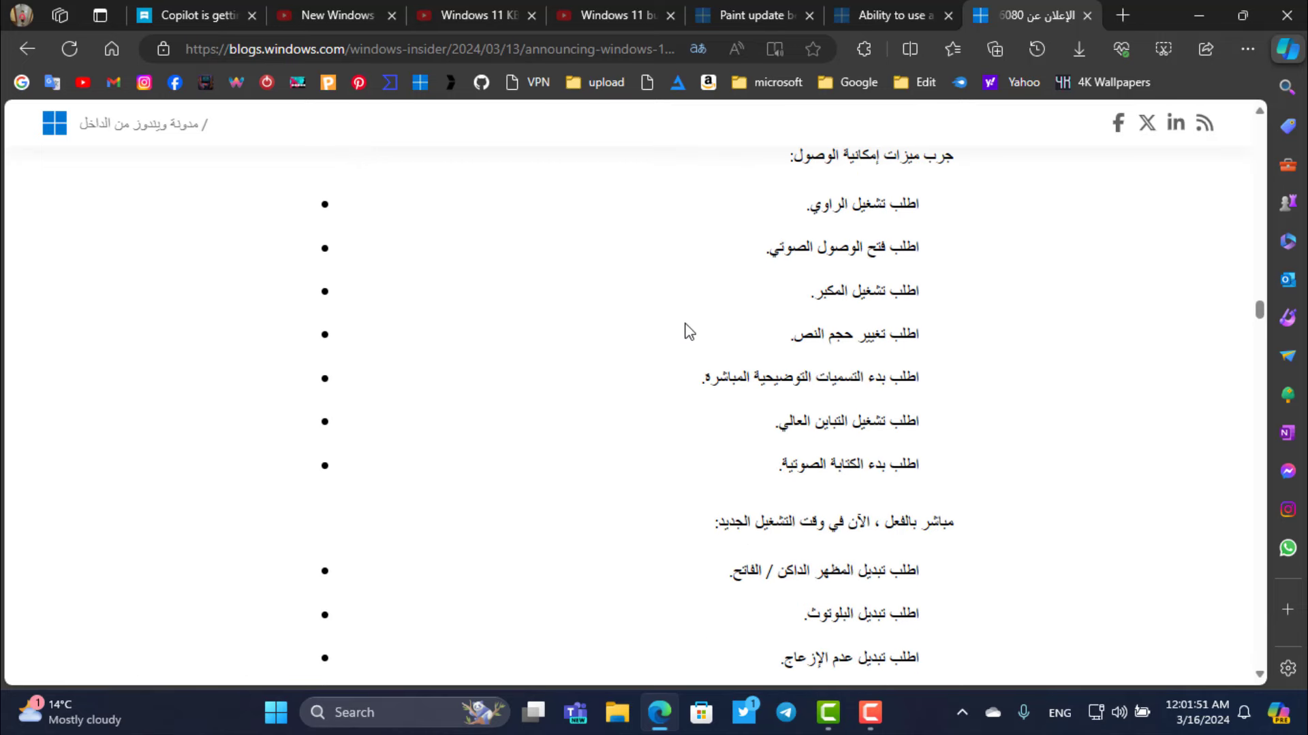
scroll(712, 303, "up", 3)
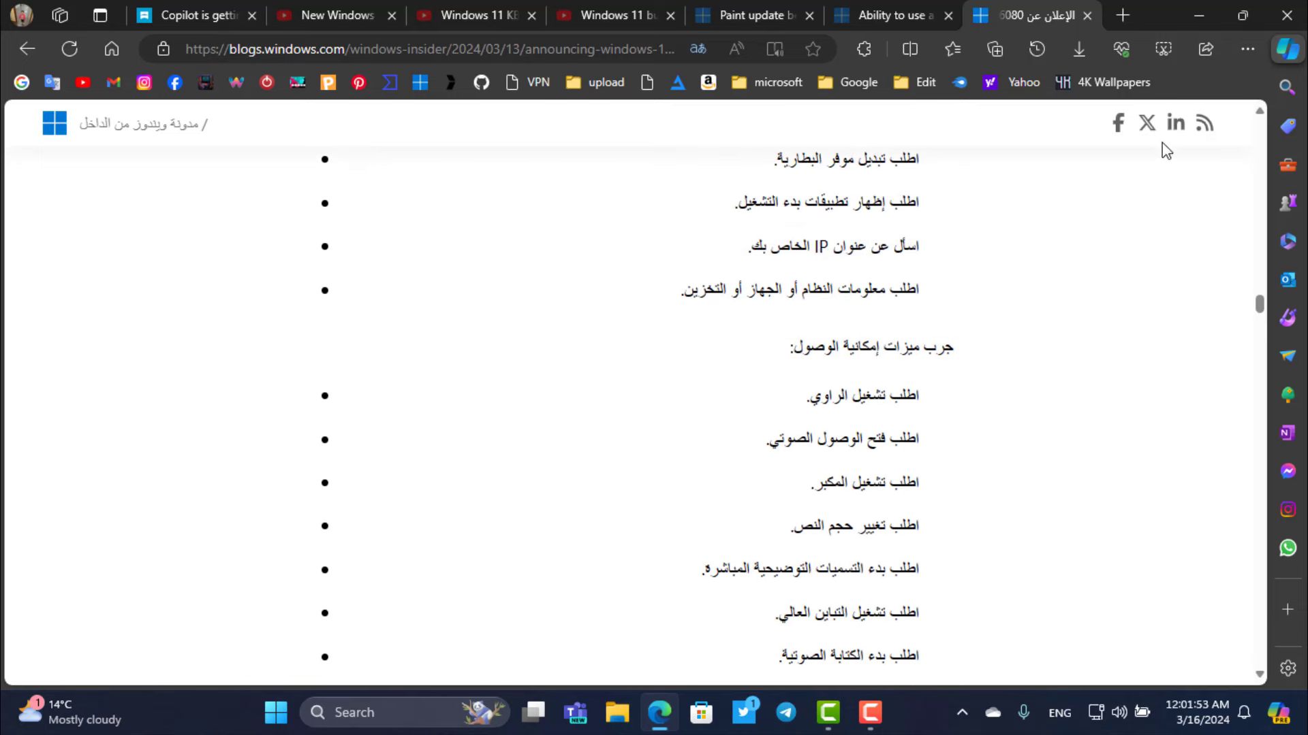
- Minimize the browser, and show the Windows Copilot pane on the desktop before closing it again
left_click(1198, 15)
key("super+c")
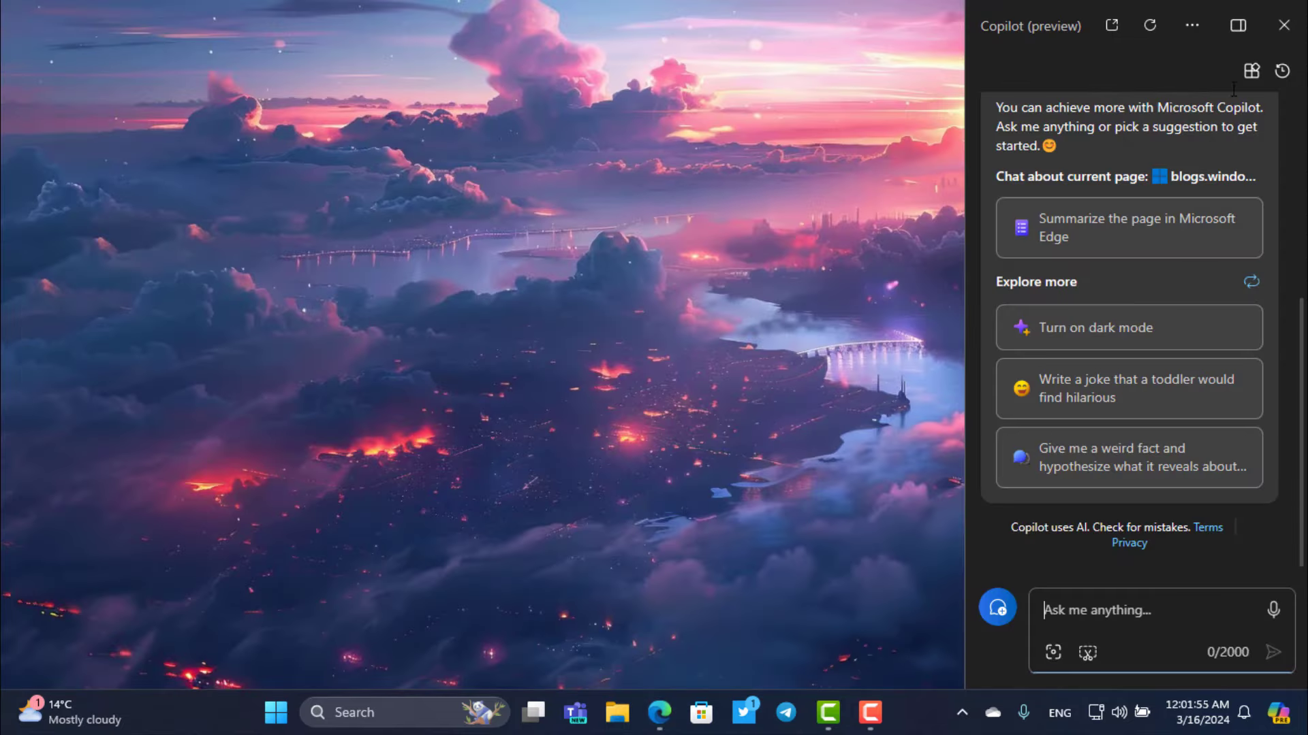
left_click(1284, 25)
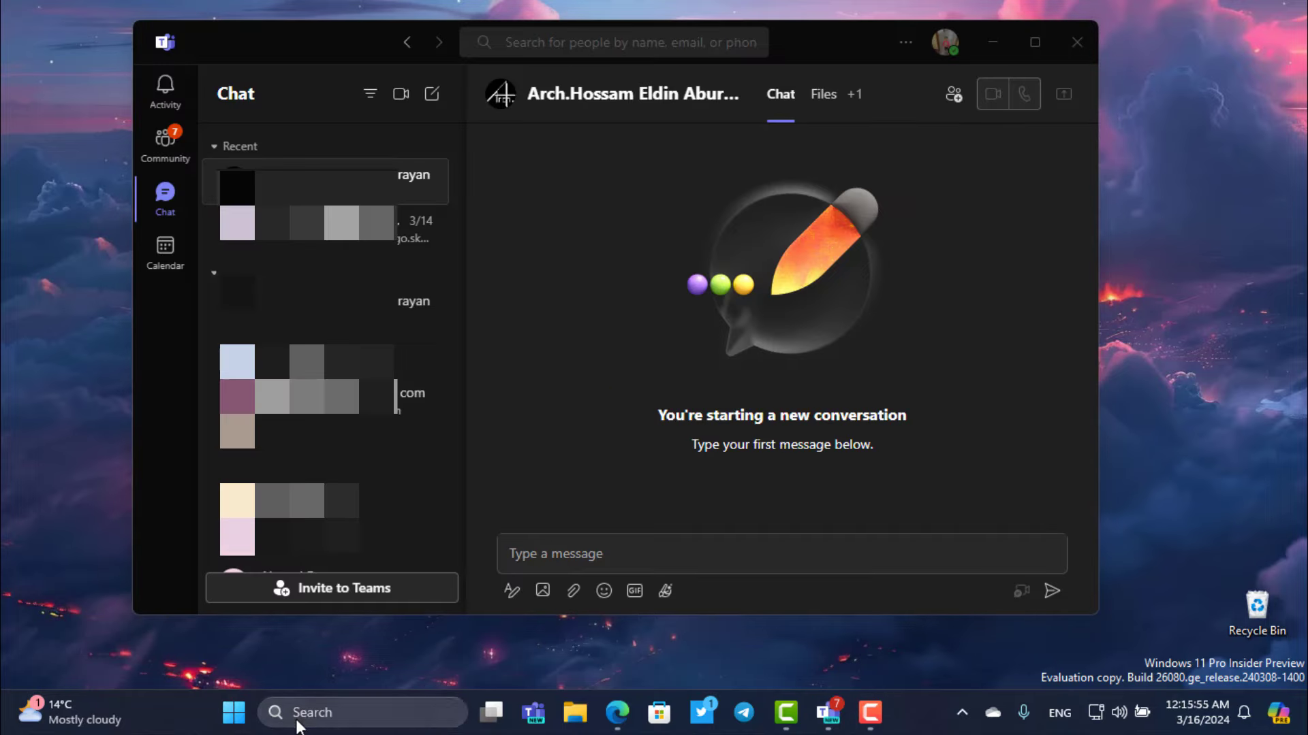
- Search Windows for "team" and choose the Microsoft Teams (work or school) result
left_click(296, 722)
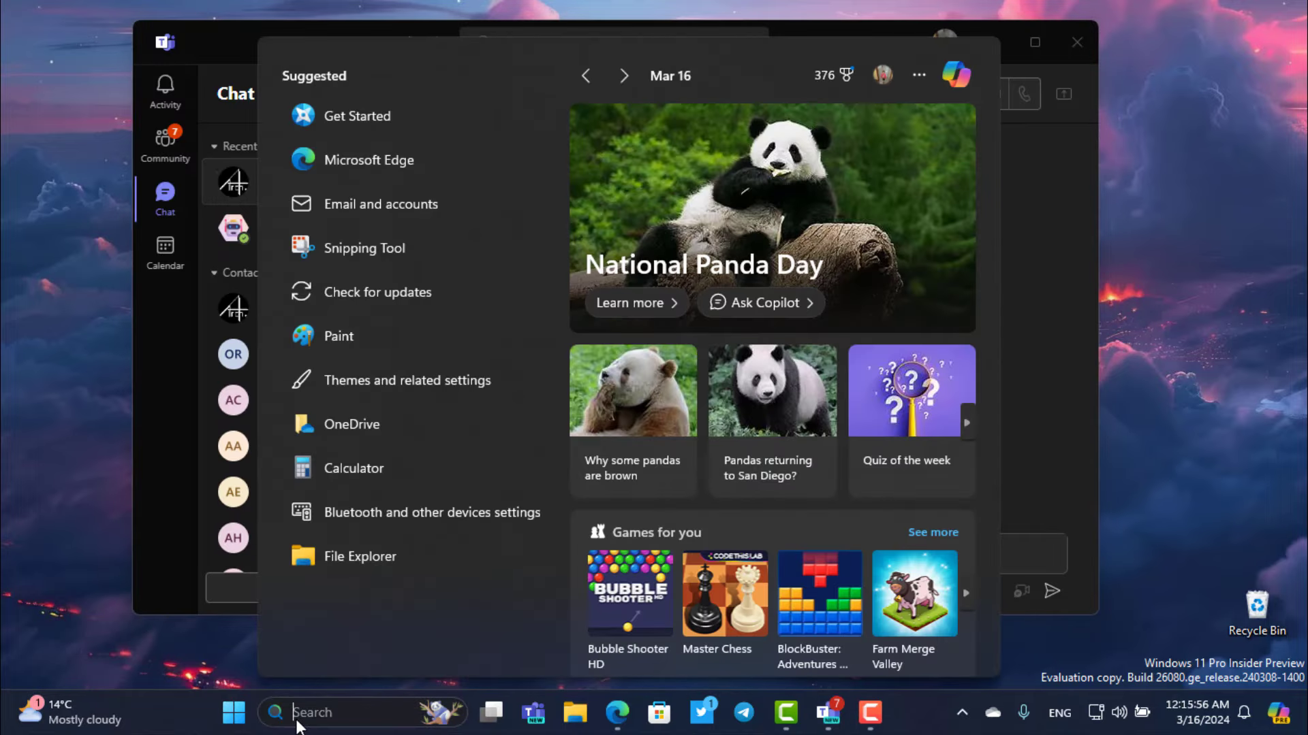
type("team")
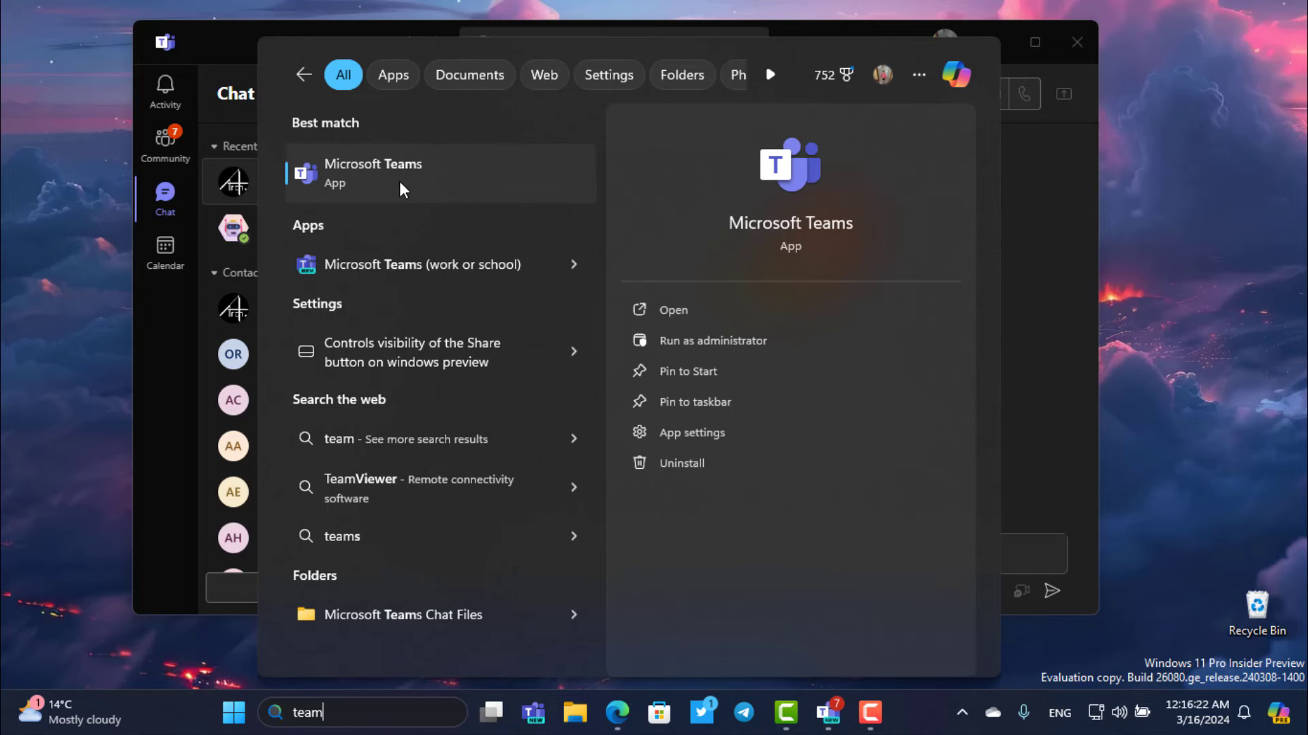
left_click(399, 267)
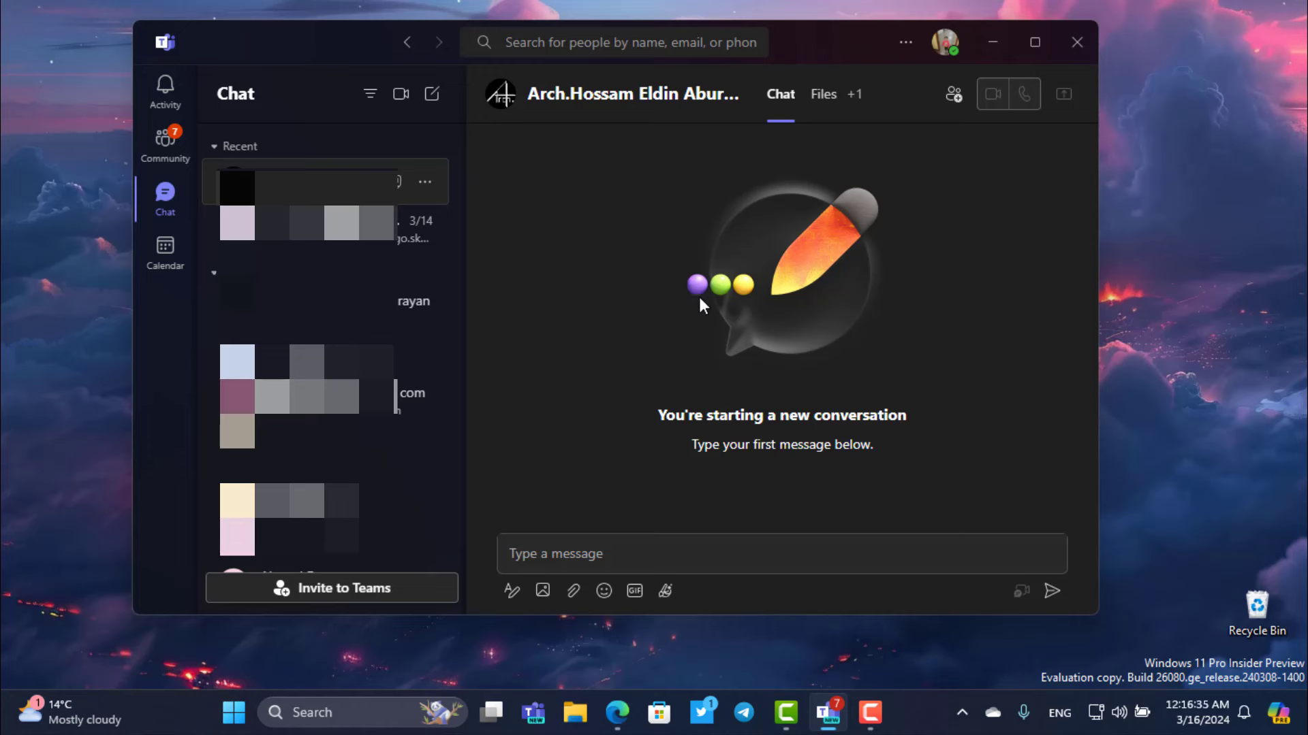
- Dismiss the incoming Teams call notification and close the Teams window
left_click(953, 60)
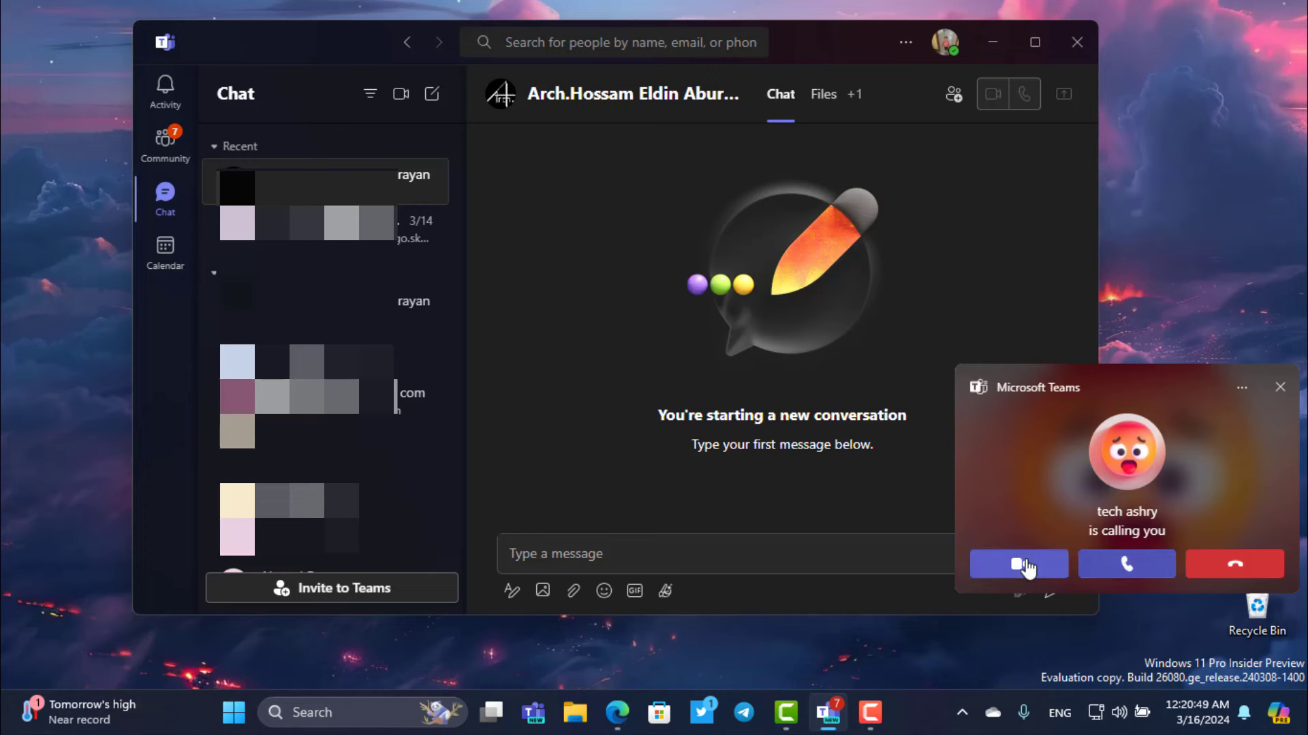
left_click(1280, 387)
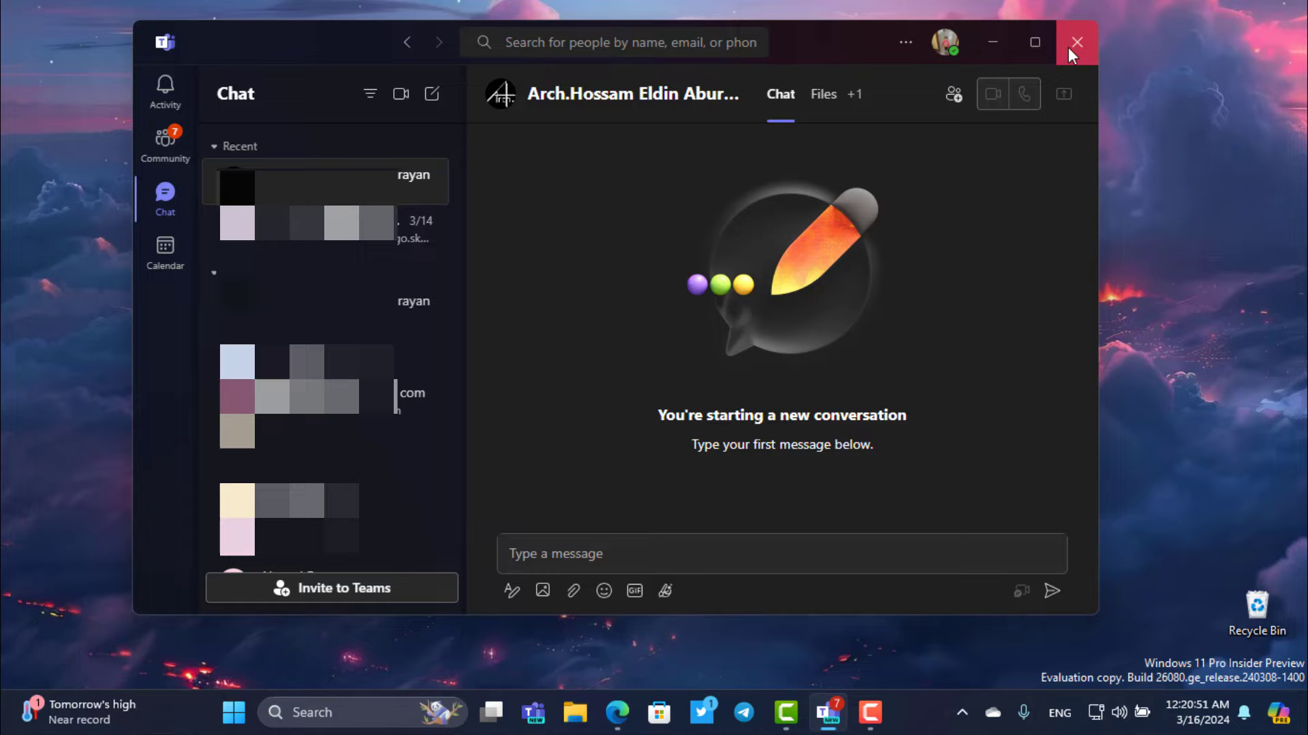
left_click(1069, 45)
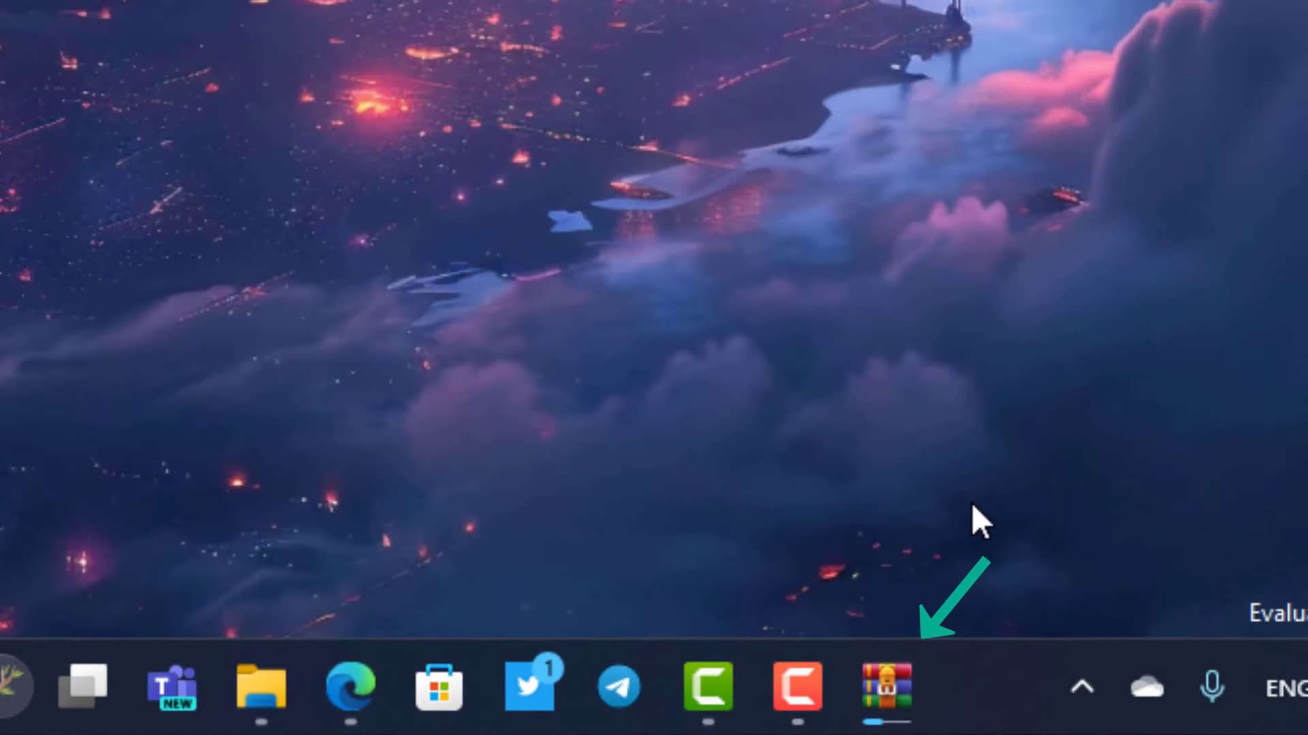
- Bring up the running WinRAR window and minimize it again
left_click(892, 688)
left_click(892, 688)
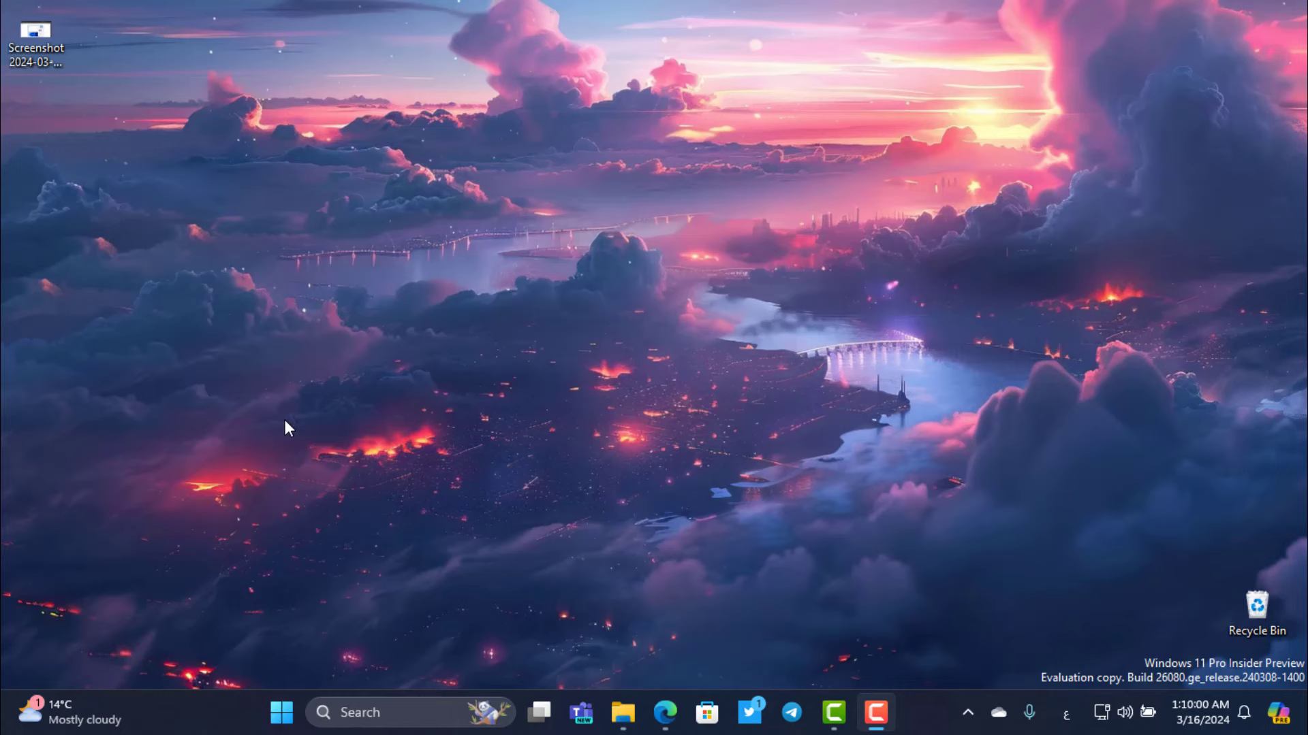
- Open Rainy-Sunset-Cityscape-AI-Generated-4K-Wallpaper from the Downloads folder in Photos and start editing the image
left_click(634, 702)
left_click(432, 389)
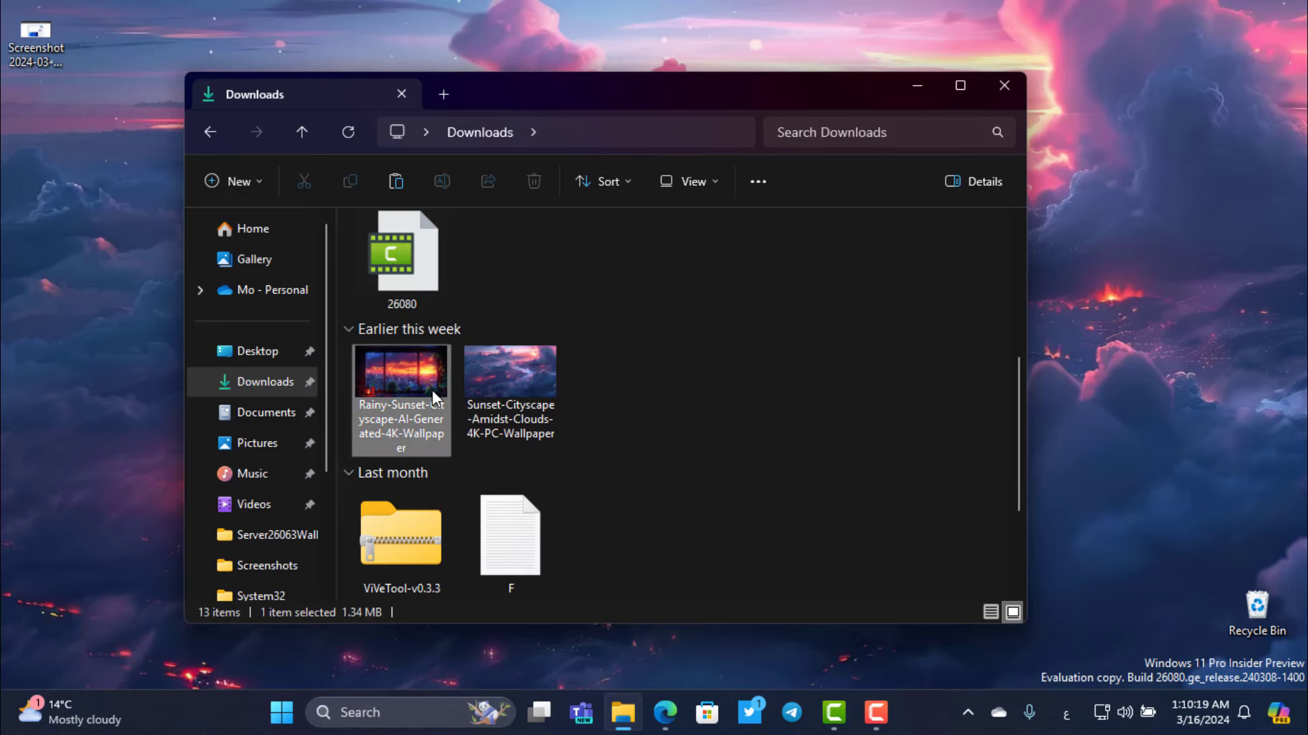
right_click(432, 390)
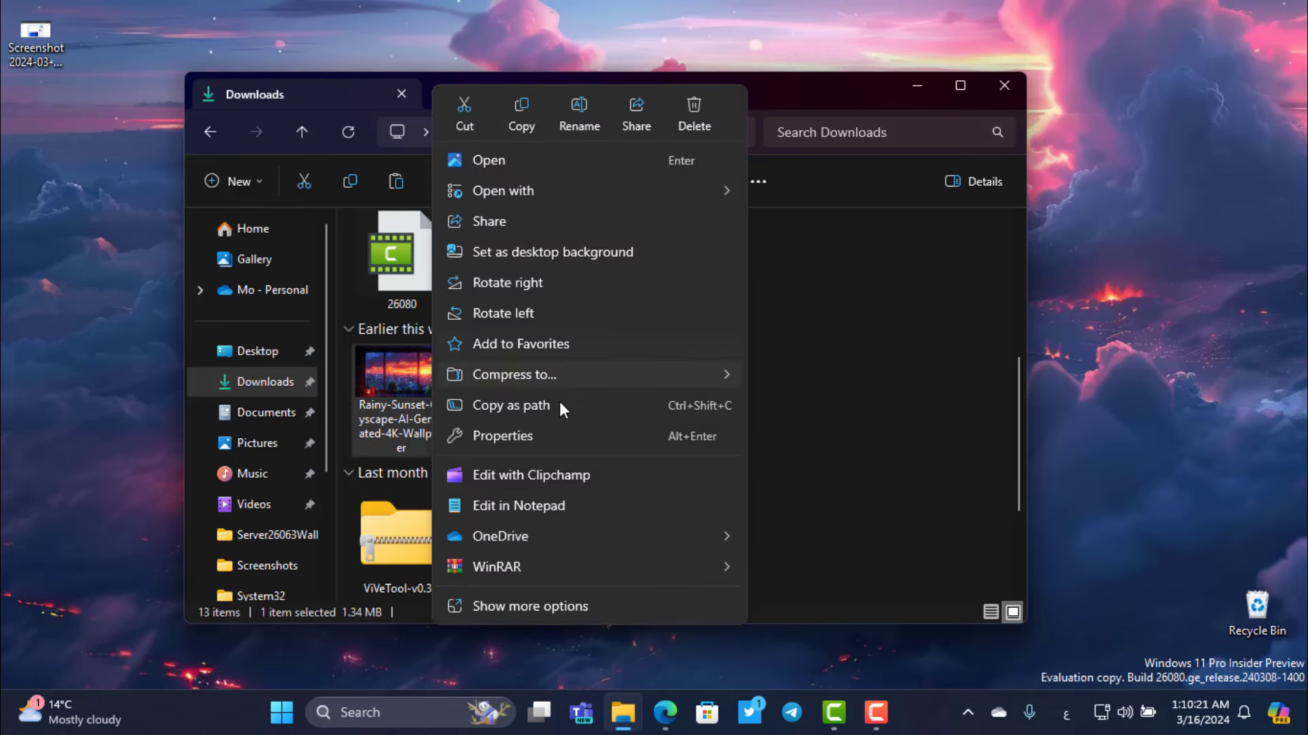
left_click(470, 170)
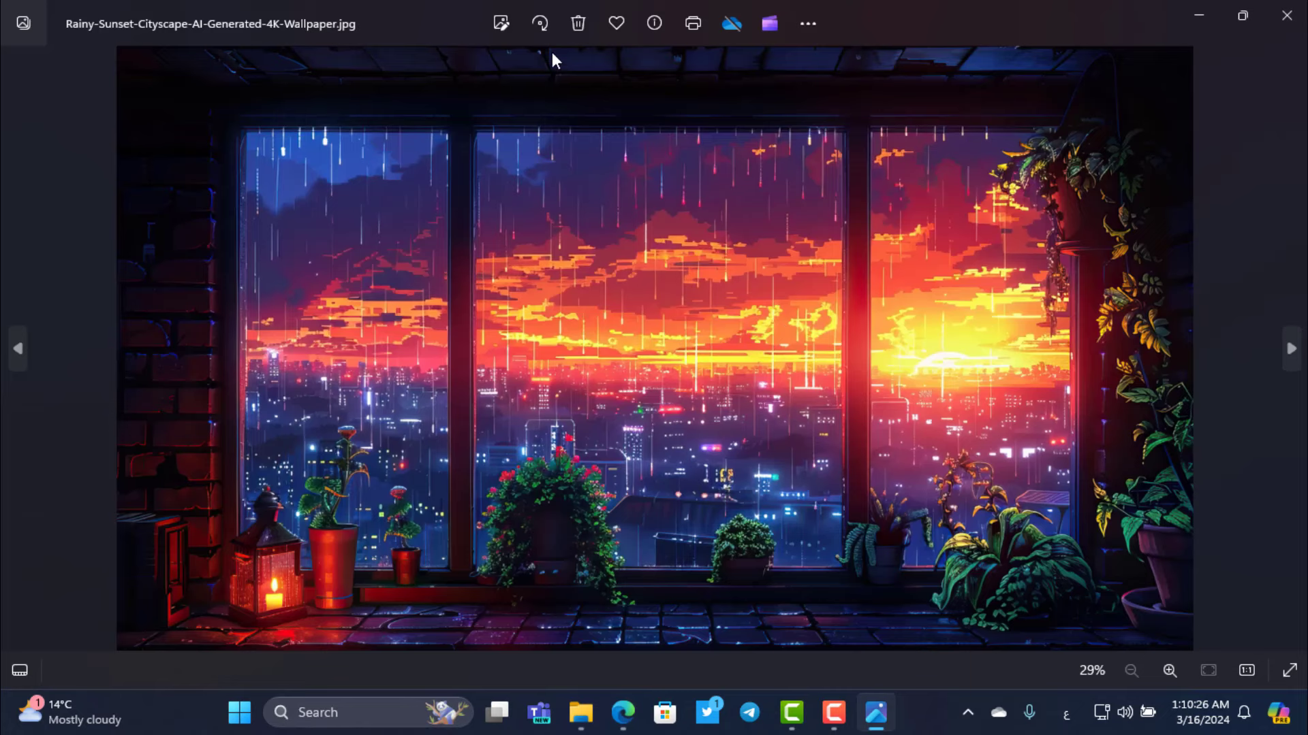
left_click(500, 26)
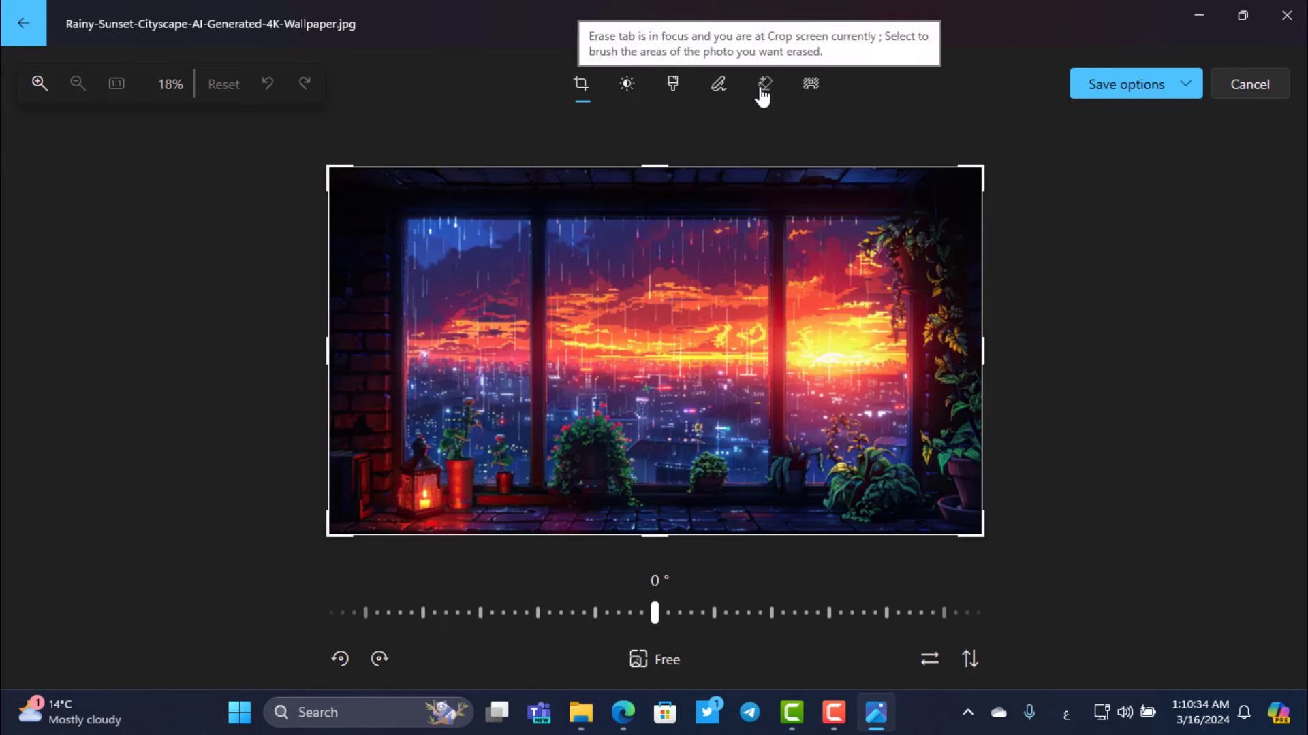
- Use Generative Erase with brush size 100 to remove the red flower head from the small potted plant
left_click(764, 85)
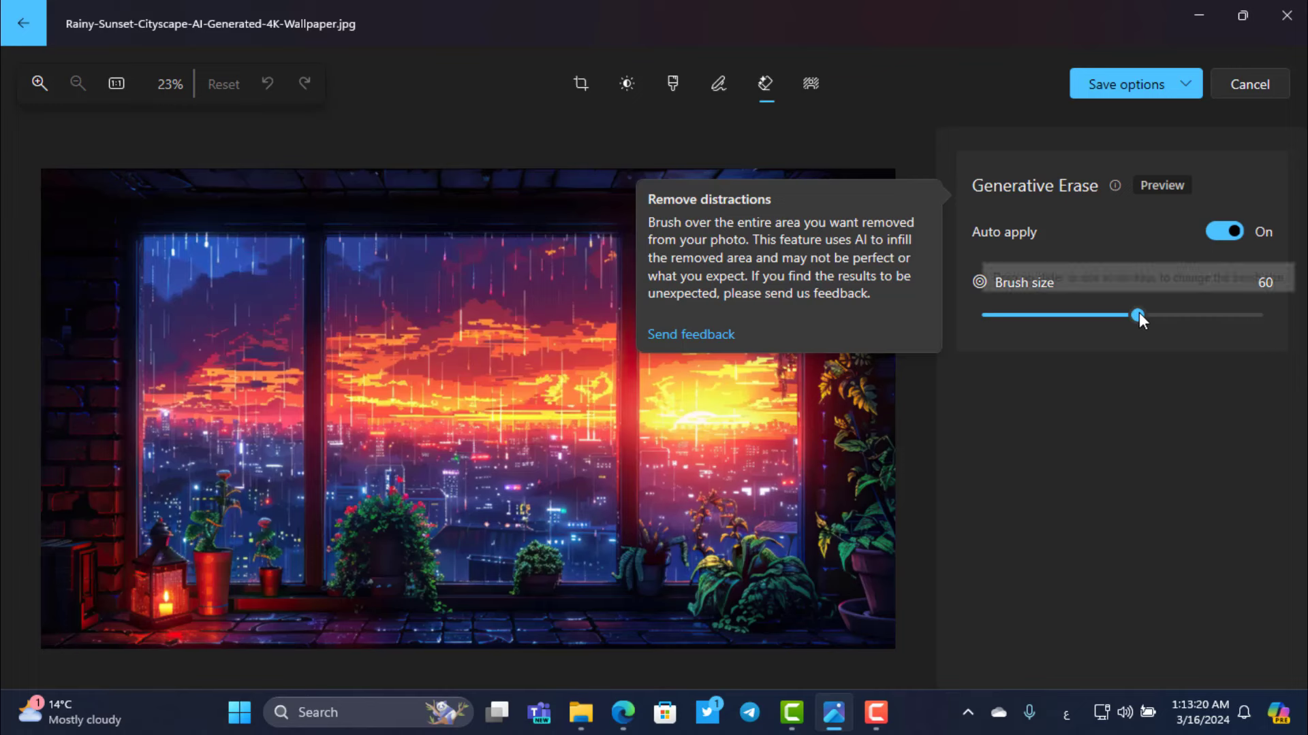
left_click_drag(1164, 313, 1264, 316)
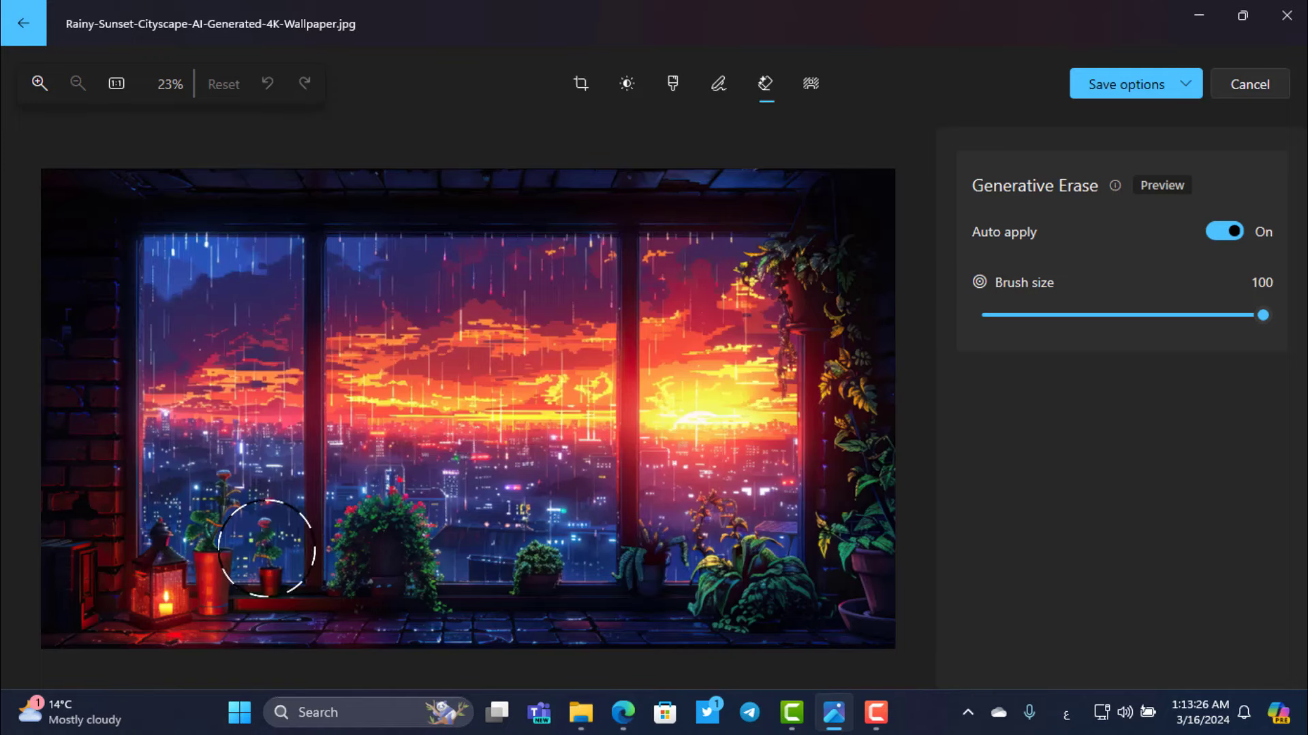
scroll(265, 549, "up", 2)
scroll(259, 560, "up", 7)
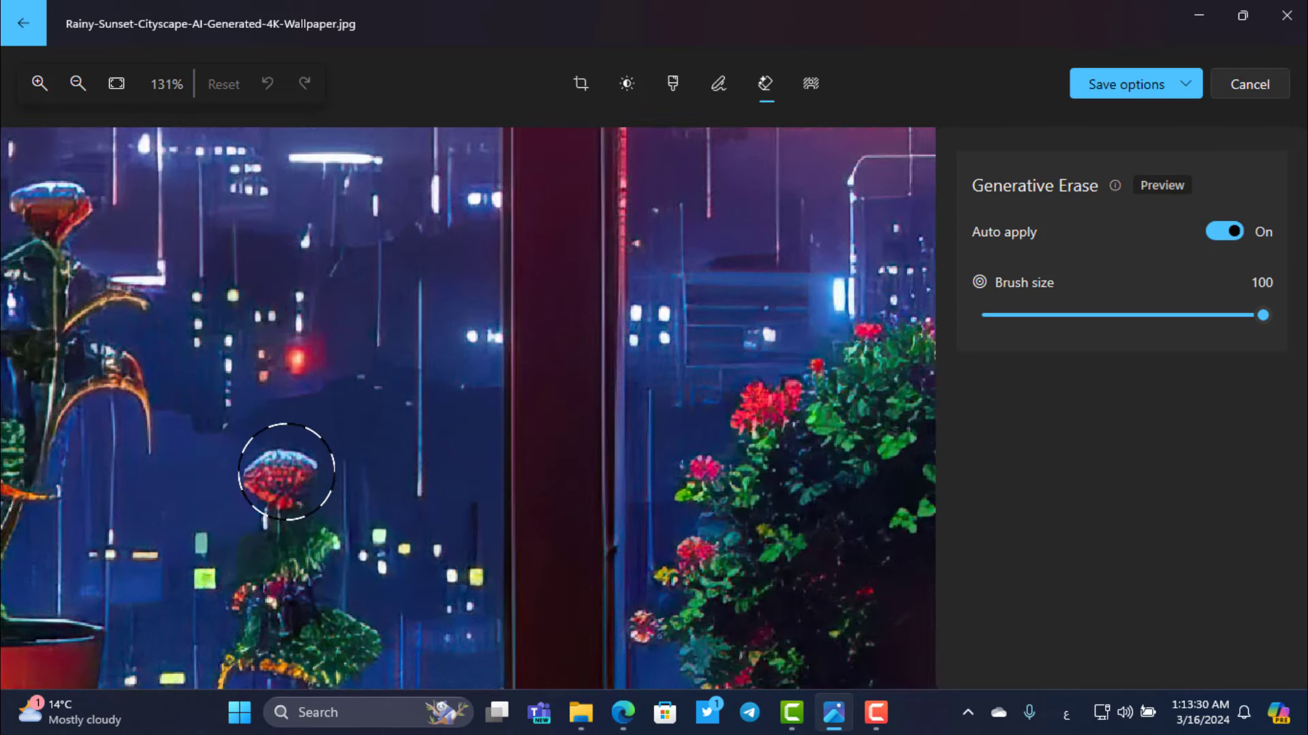
left_click(282, 469)
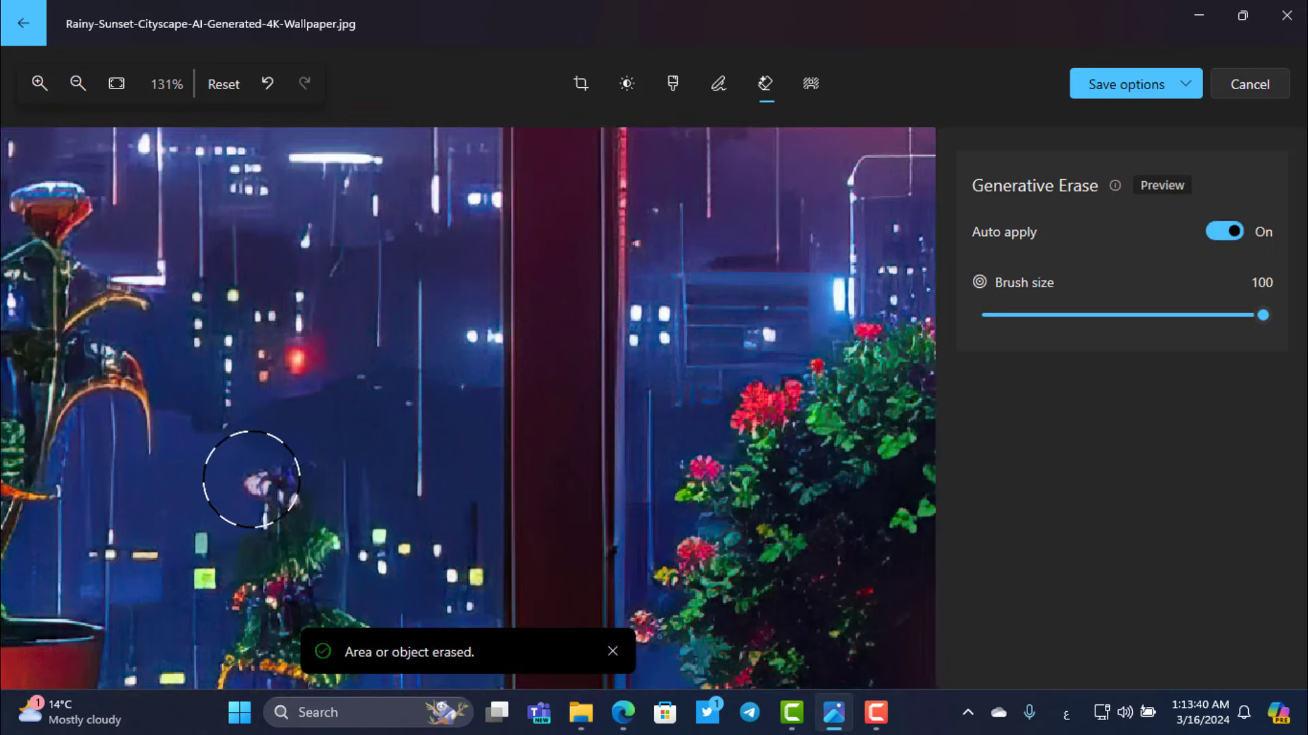
scroll(225, 452, "down", 5)
scroll(298, 420, "down", 2)
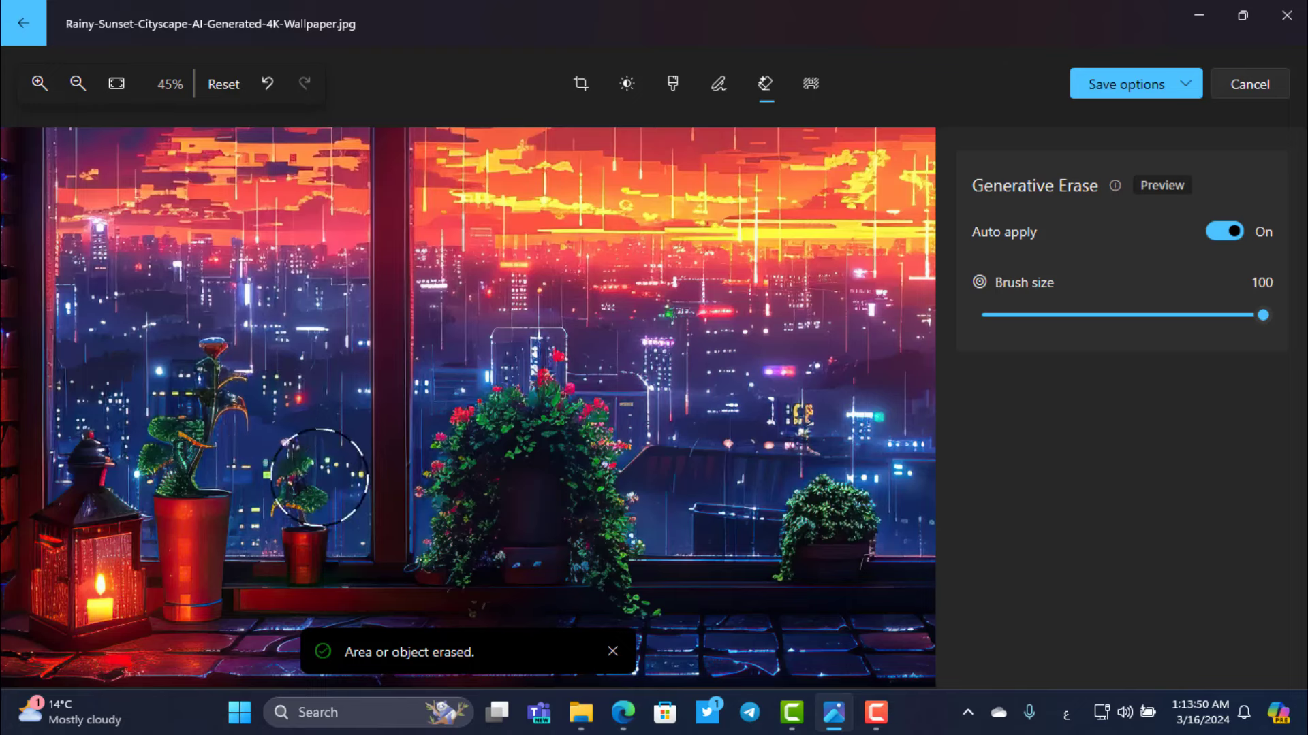
scroll(296, 470, "down", 1)
- Put away the Photos and Downloads windows and launch Paint
left_click(1213, 12)
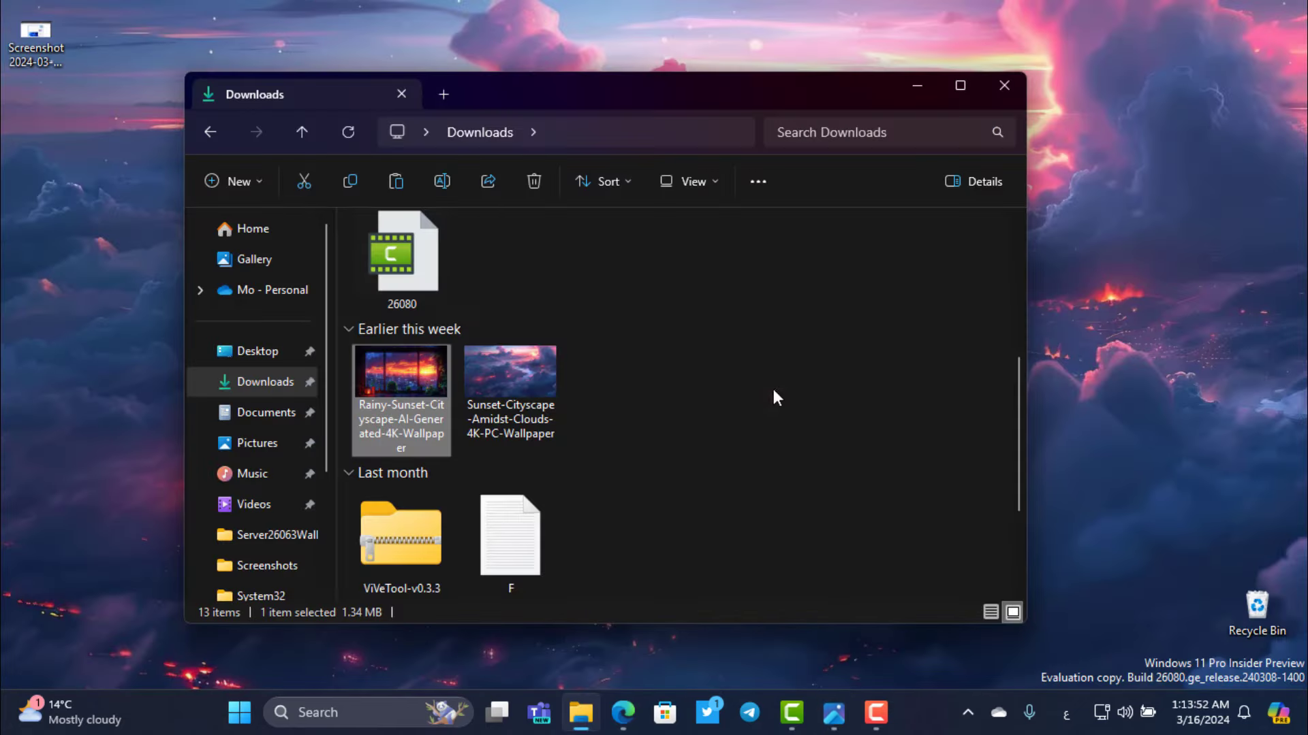
left_click(1000, 88)
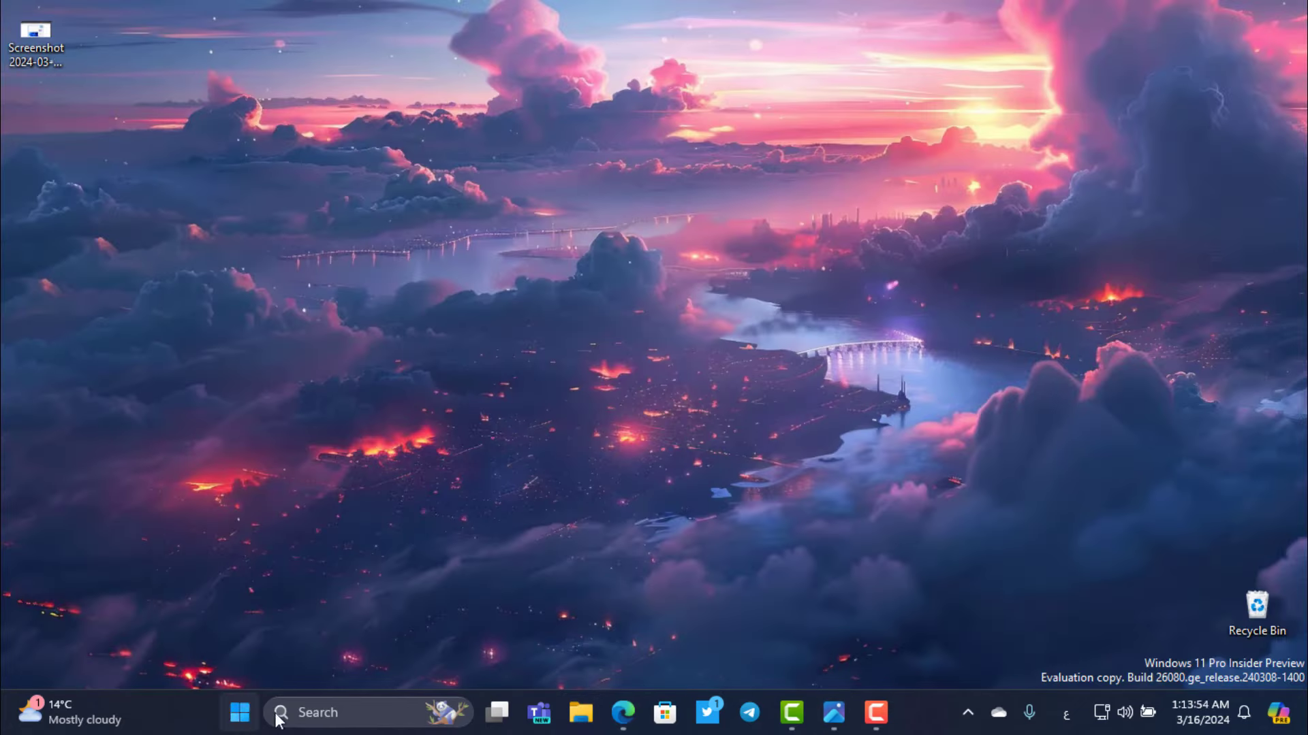
left_click(239, 713)
left_click(264, 452)
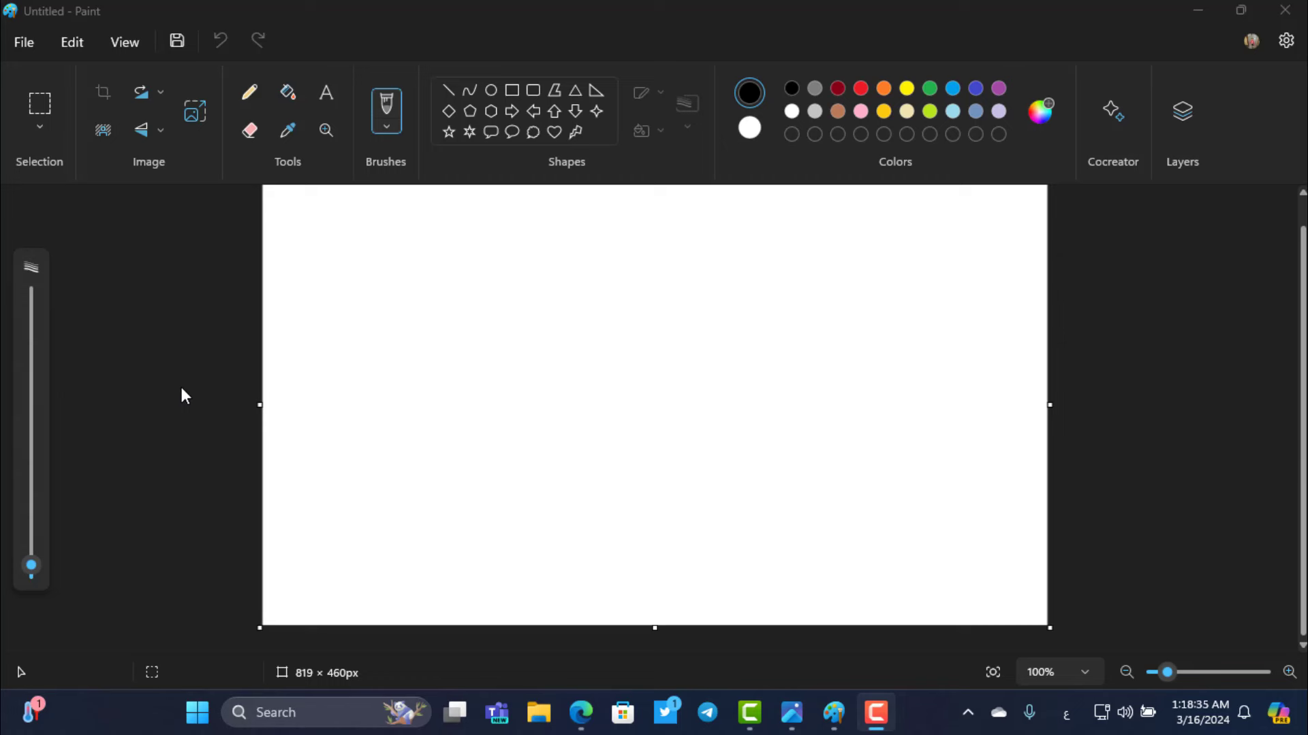
- Draw a thin horizontal line with the Calligraphy pen and thicker wavy strokes below it using a larger brush size
left_click(394, 129)
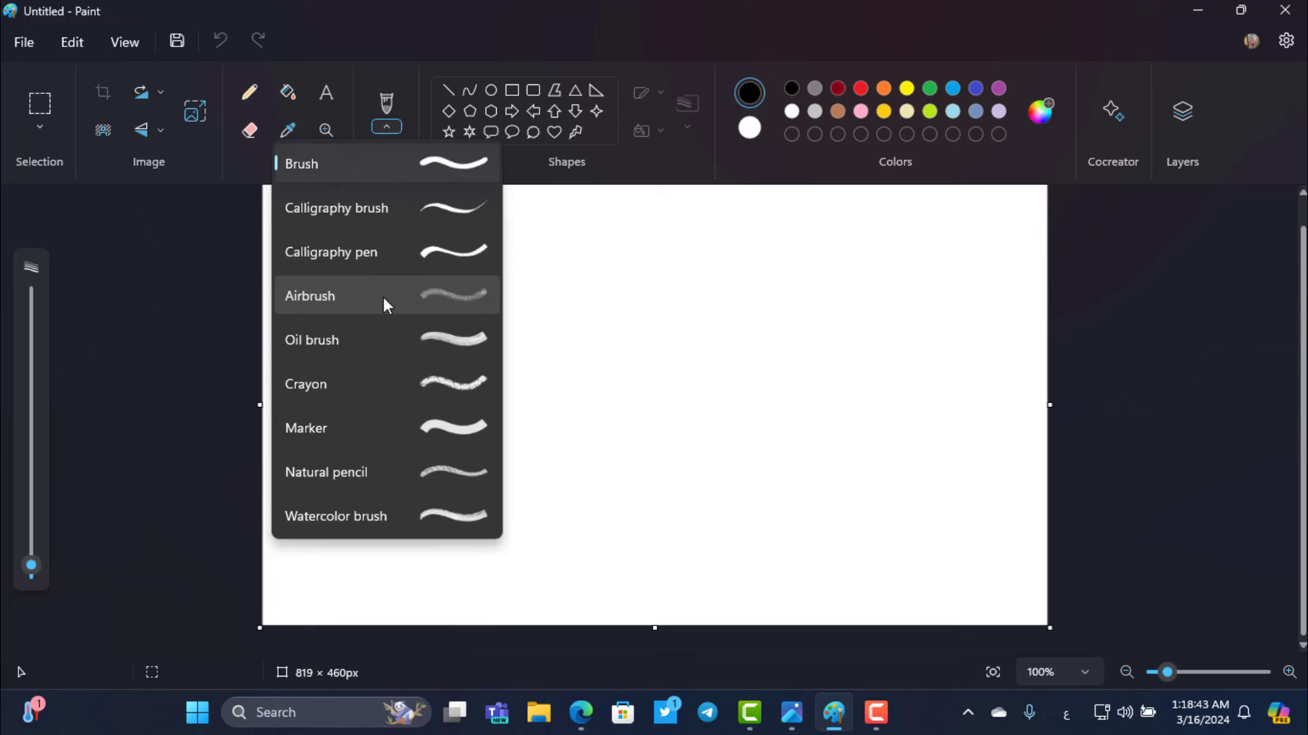
left_click(432, 246)
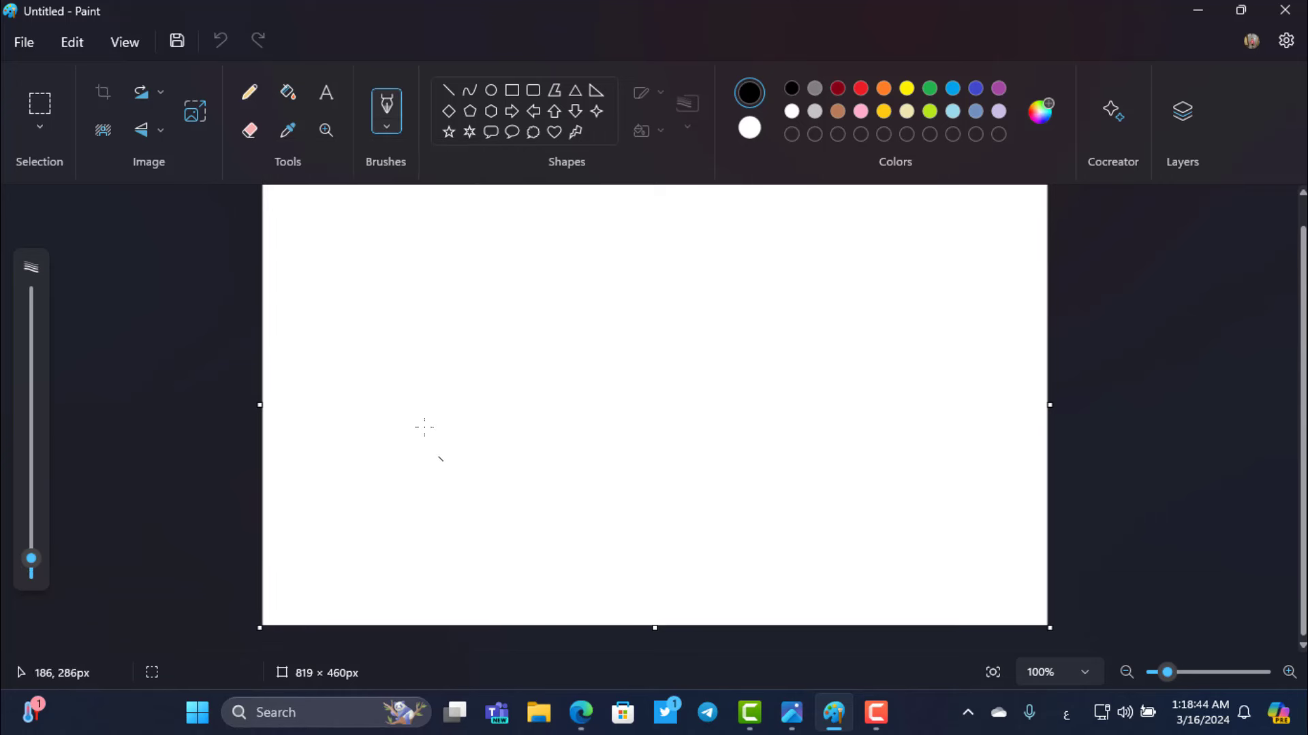
left_click_drag(426, 301, 730, 302)
left_click_drag(31, 558, 31, 504)
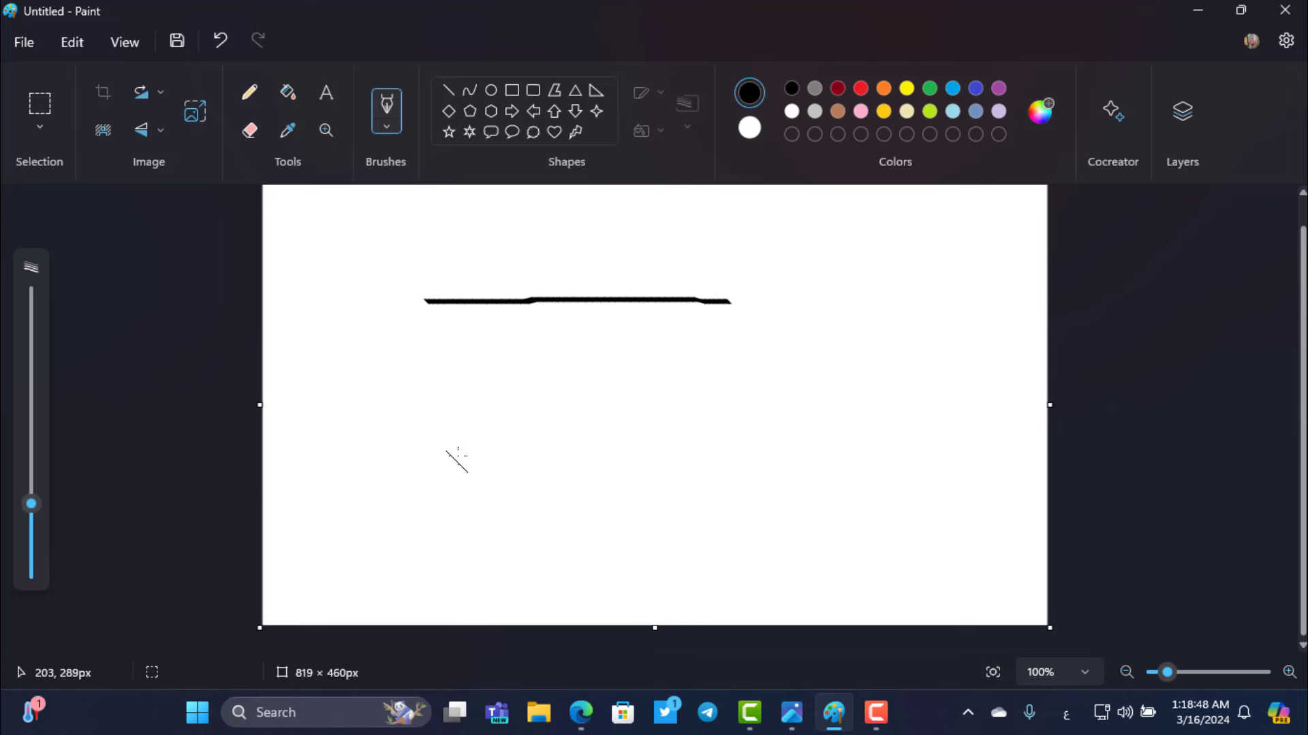
mouse_move(451, 429)
left_mouse_down()
mouse_move(712, 444)
mouse_move(899, 403)
mouse_move(684, 478)
mouse_move(402, 501)
left_mouse_up()
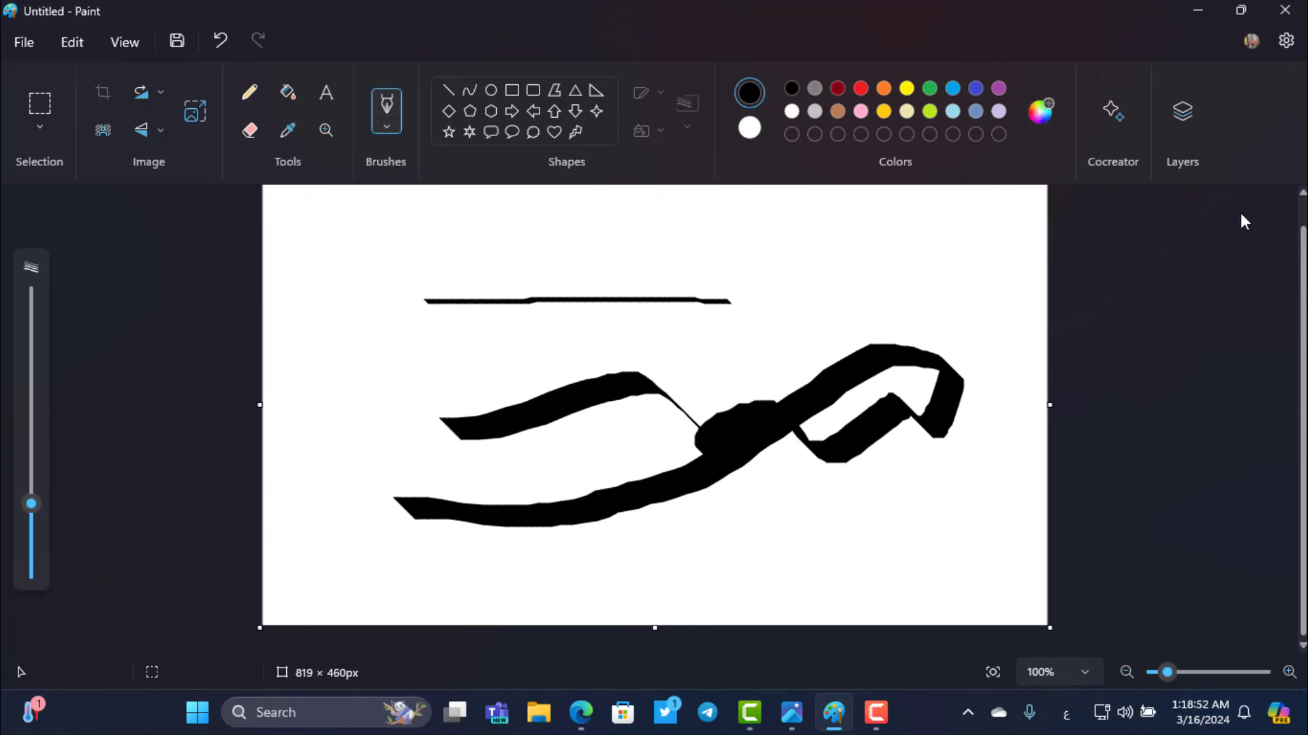
- Show the layers and erase all the black strokes from the drawing layer with an enlarged eraser
left_click(1187, 136)
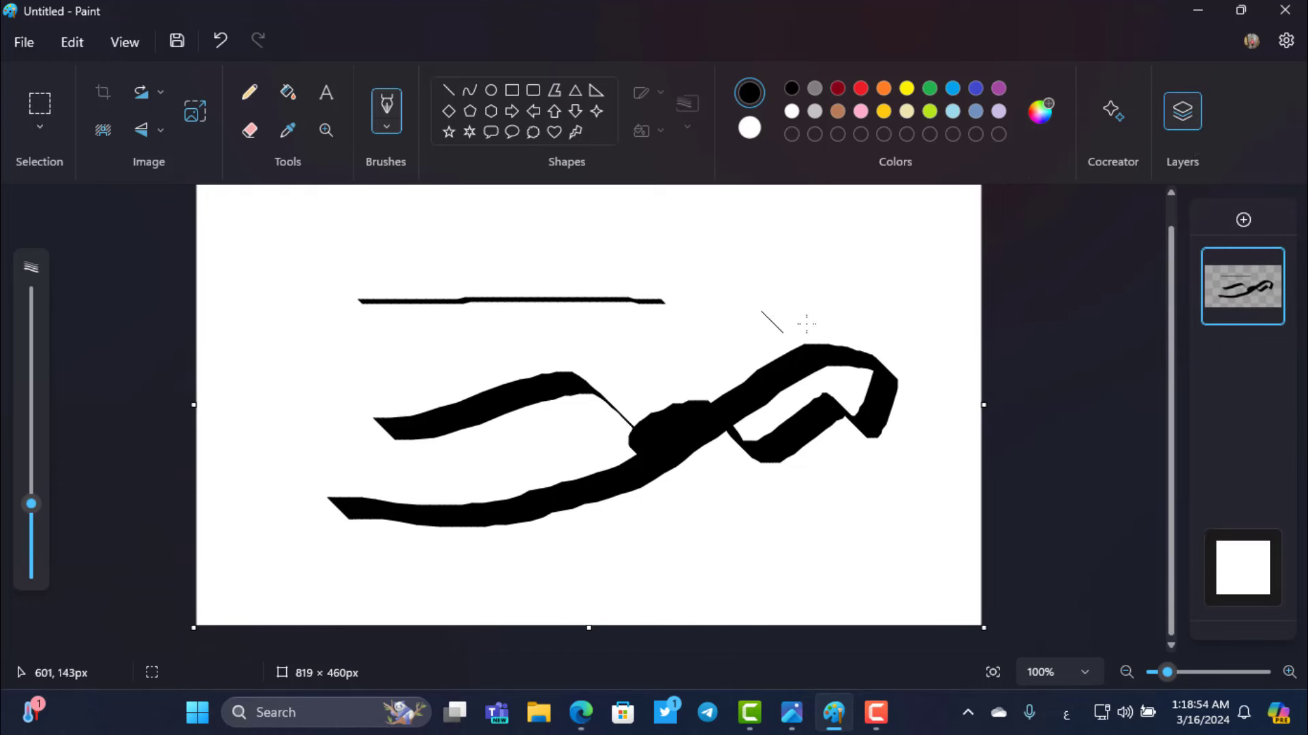
left_click(250, 130)
left_click_drag(586, 298, 301, 286)
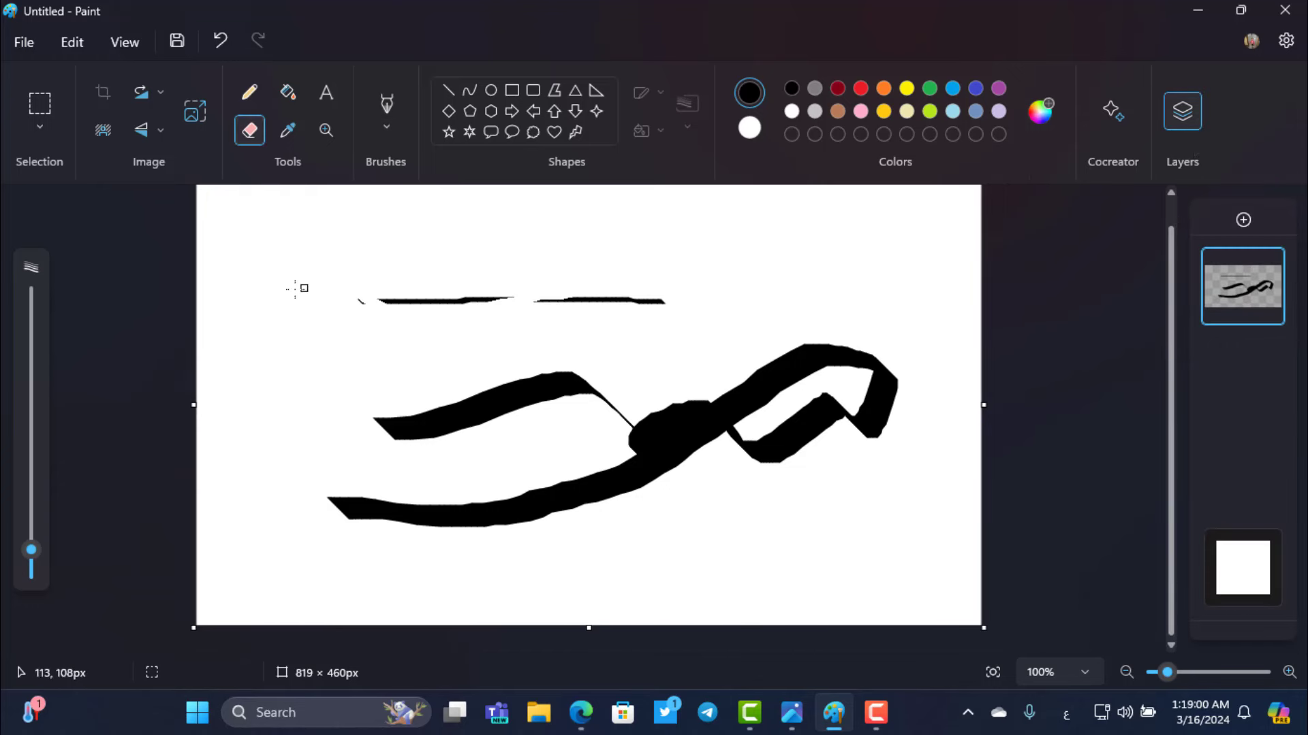
left_click_drag(31, 552, 31, 451)
mouse_move(546, 426)
left_mouse_down()
mouse_move(788, 435)
mouse_move(922, 379)
mouse_move(480, 304)
mouse_move(497, 426)
mouse_move(563, 412)
mouse_move(374, 513)
left_mouse_up()
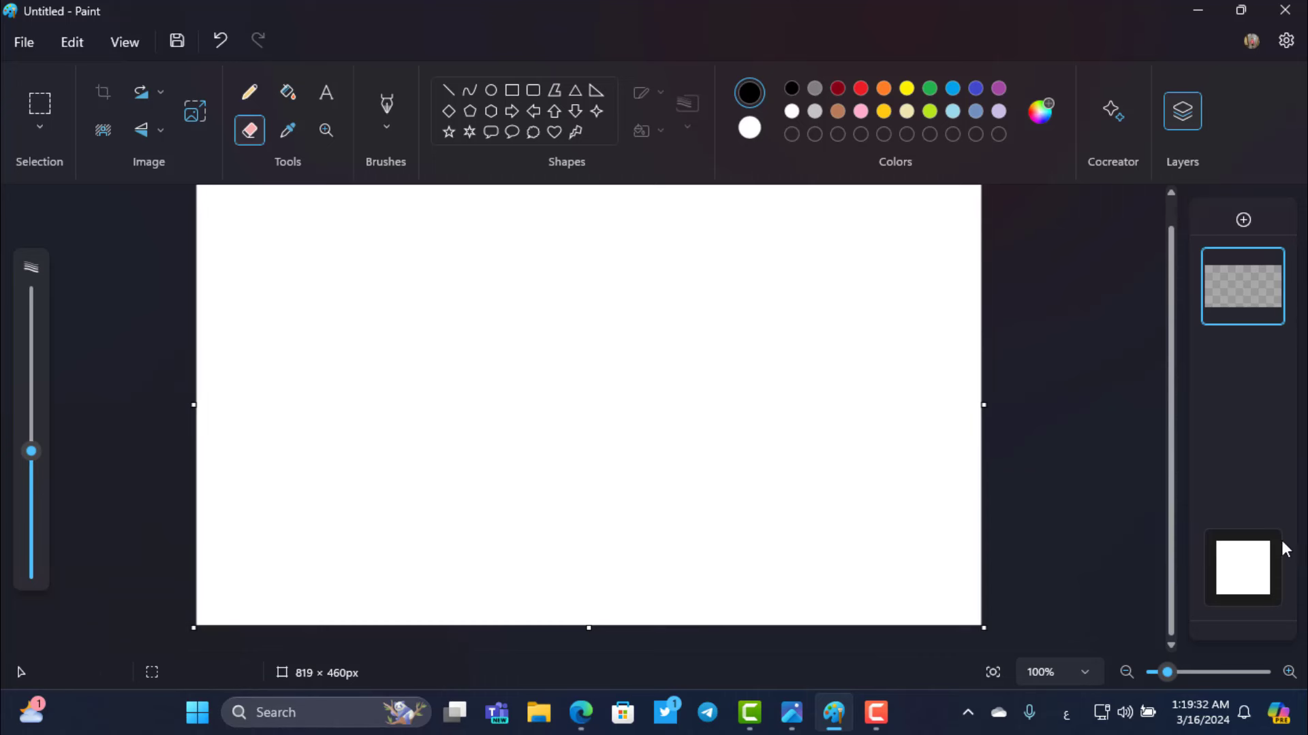
- Open the img19 picture from the Server26063Wallpapers folder in Paint
mouse_move(1220, 519)
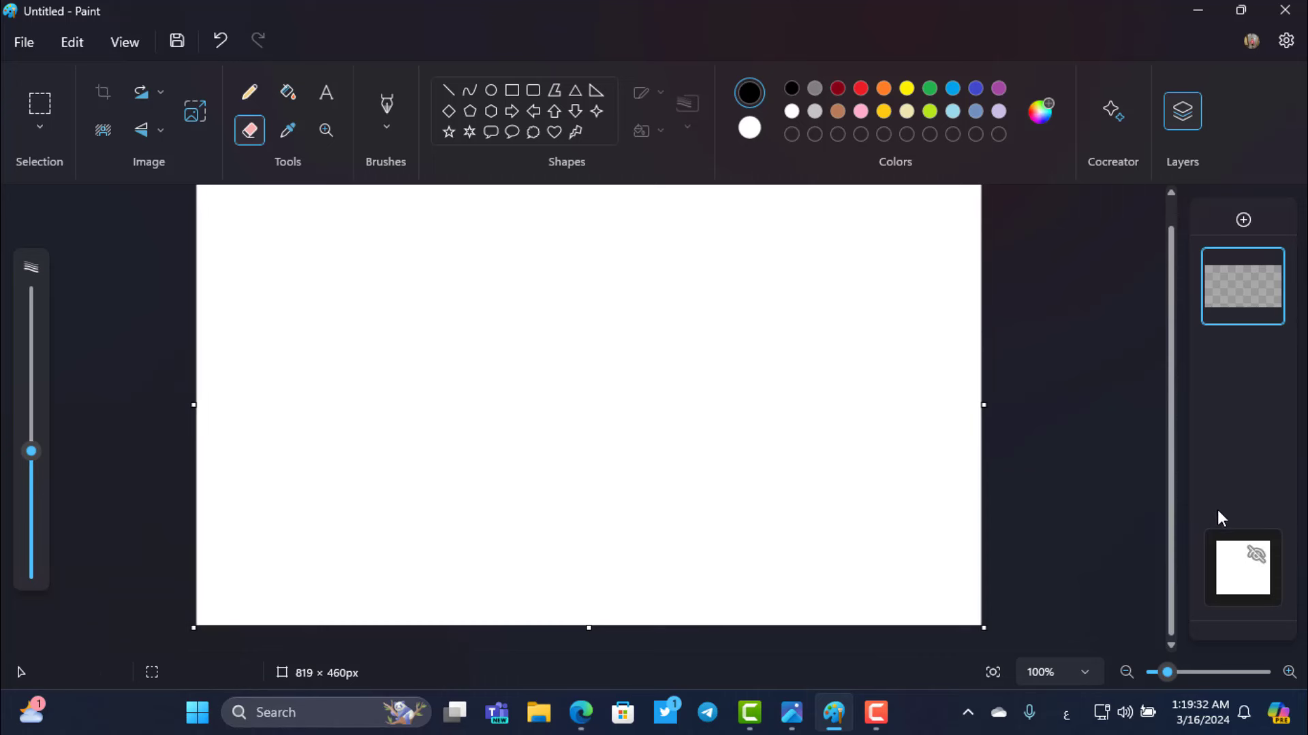
left_click(15, 43)
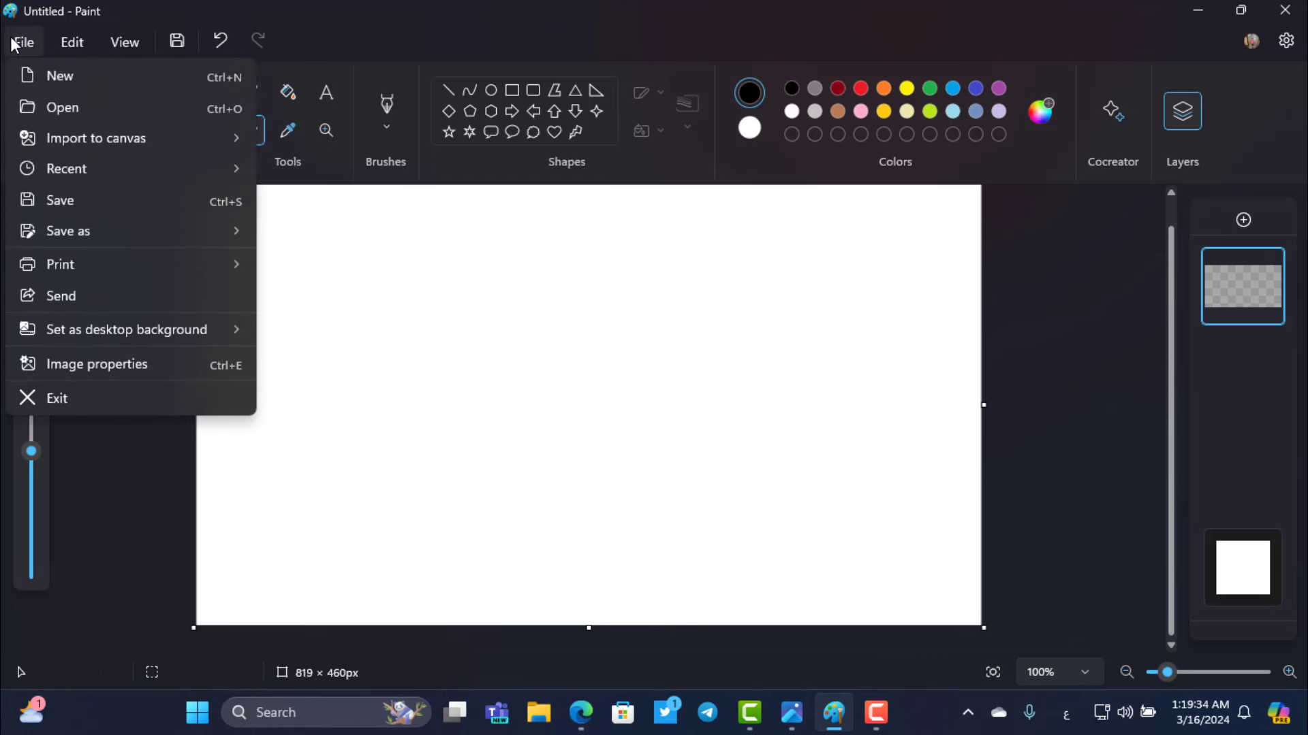
left_click(88, 105)
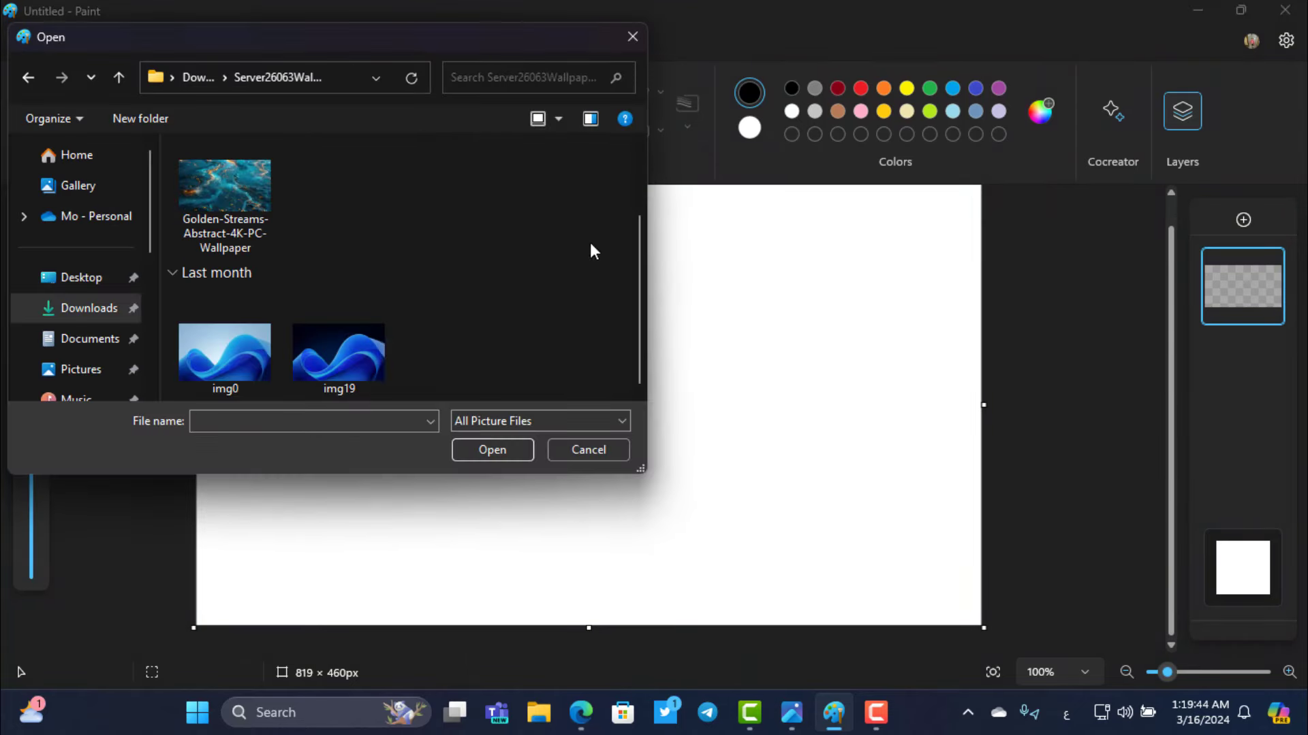
left_click(361, 343)
left_click(489, 446)
- Set the zoom to 12.5% and remove the background of the img19 picture
left_click(1084, 672)
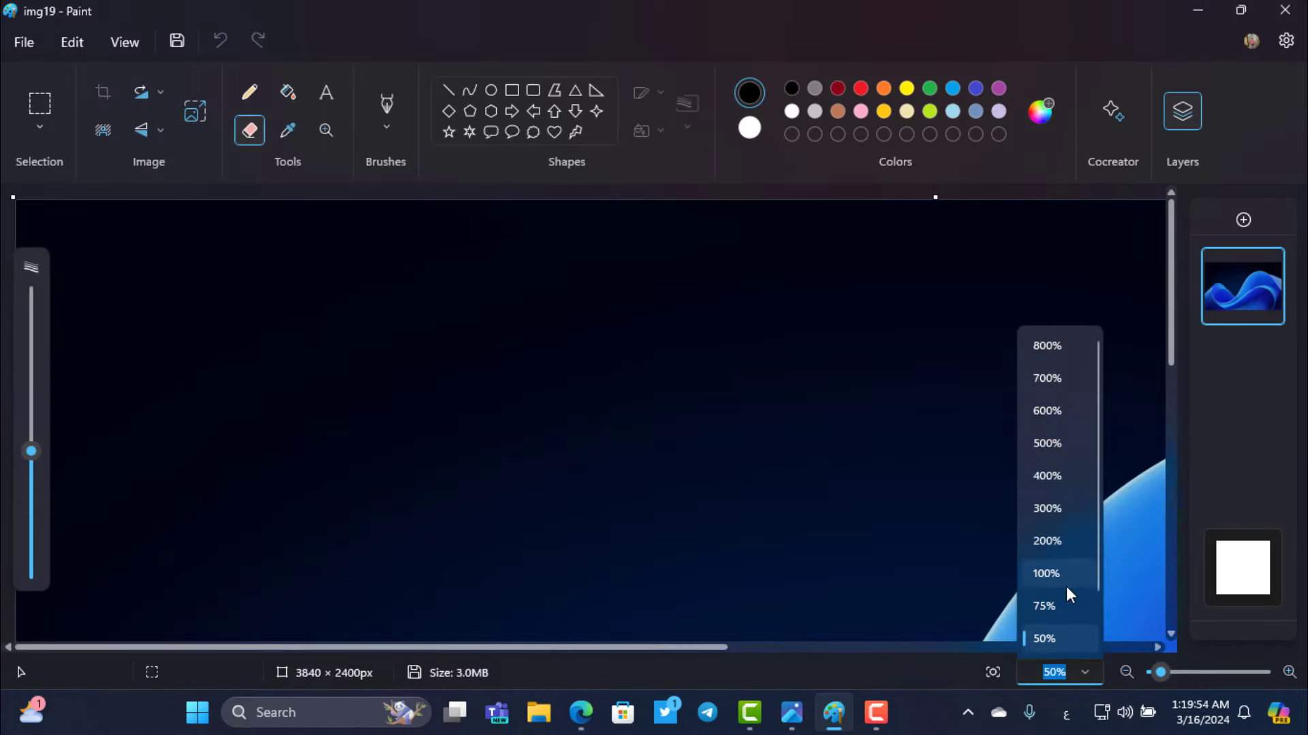
scroll(1049, 599, "down", 2)
left_click(1045, 635)
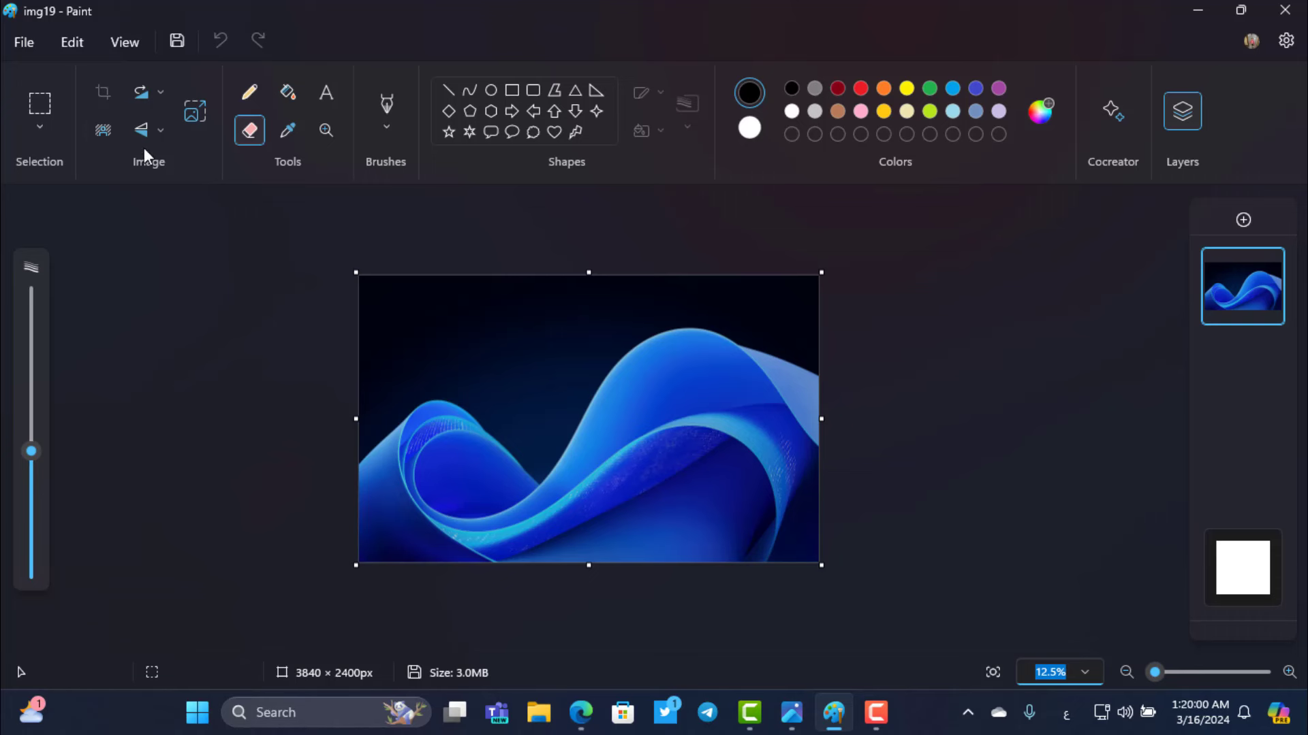
left_click(104, 123)
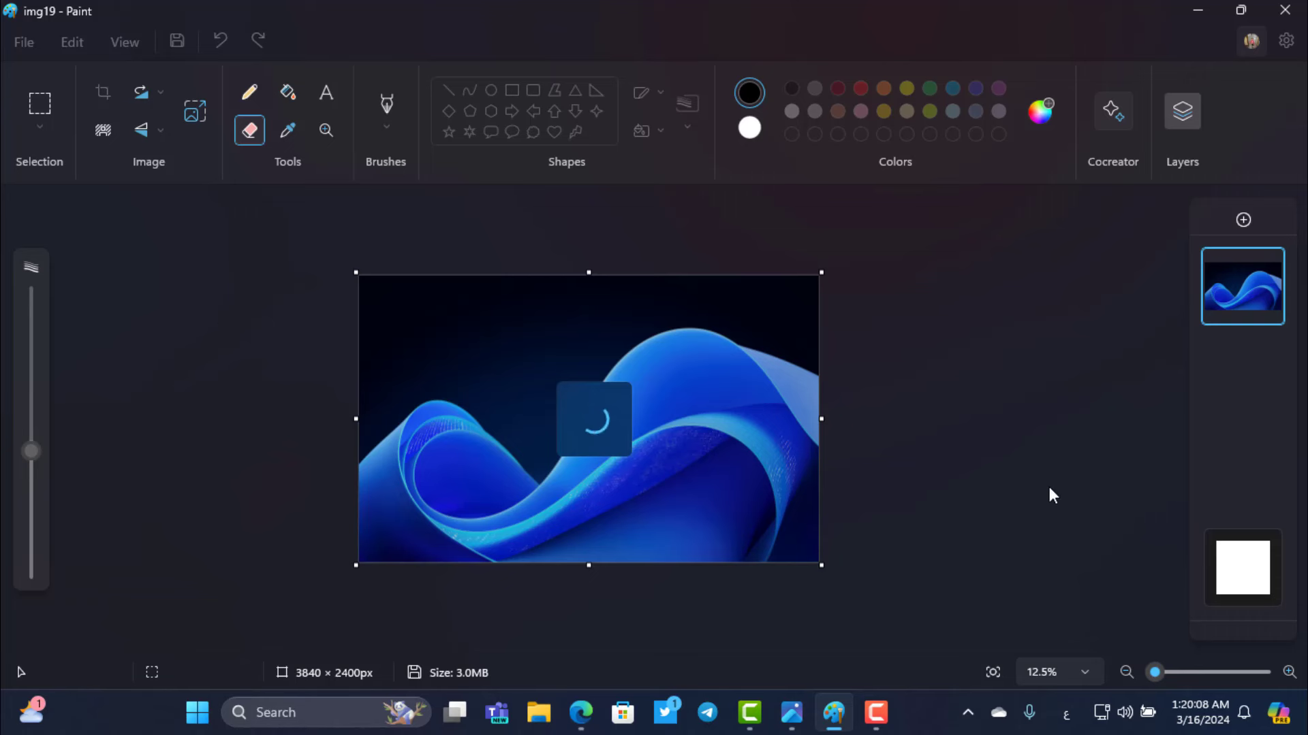
- Change the background layer's colour to black (#000000) and close Paint without saving the changes
mouse_move(1234, 573)
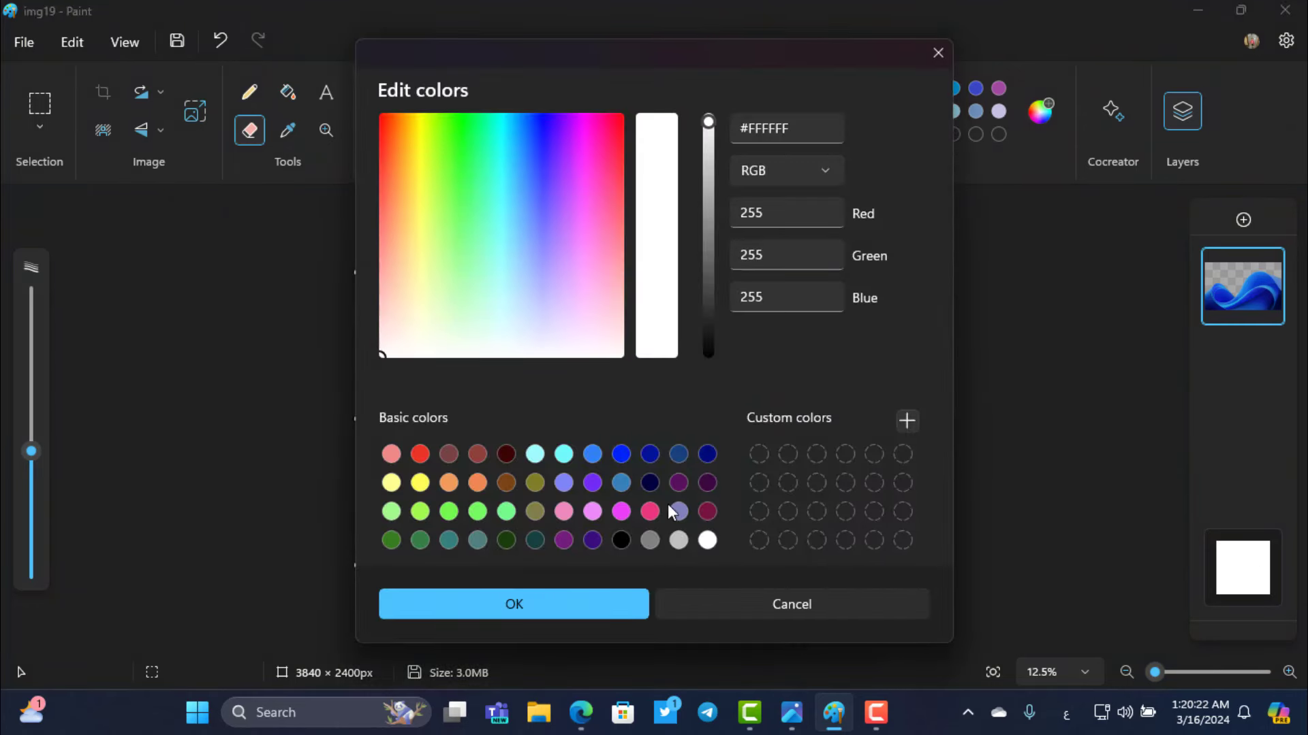
left_click(619, 538)
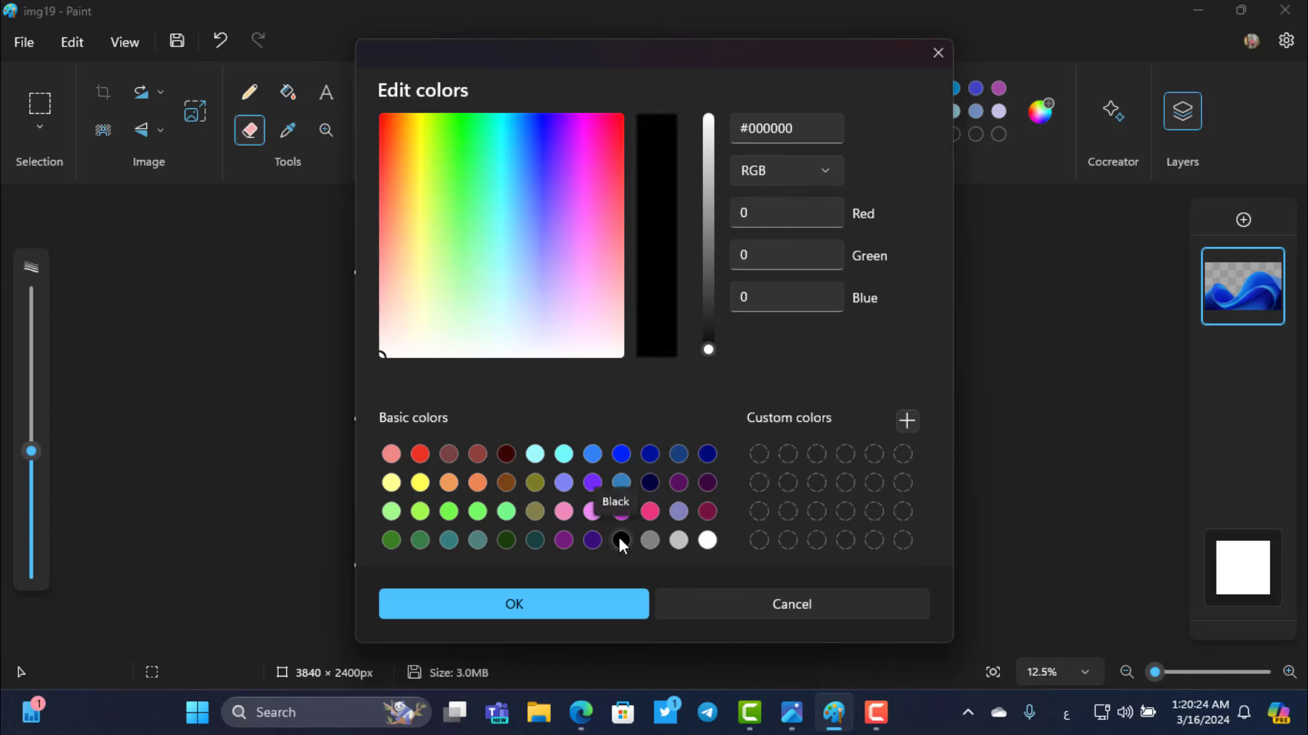
left_click(564, 605)
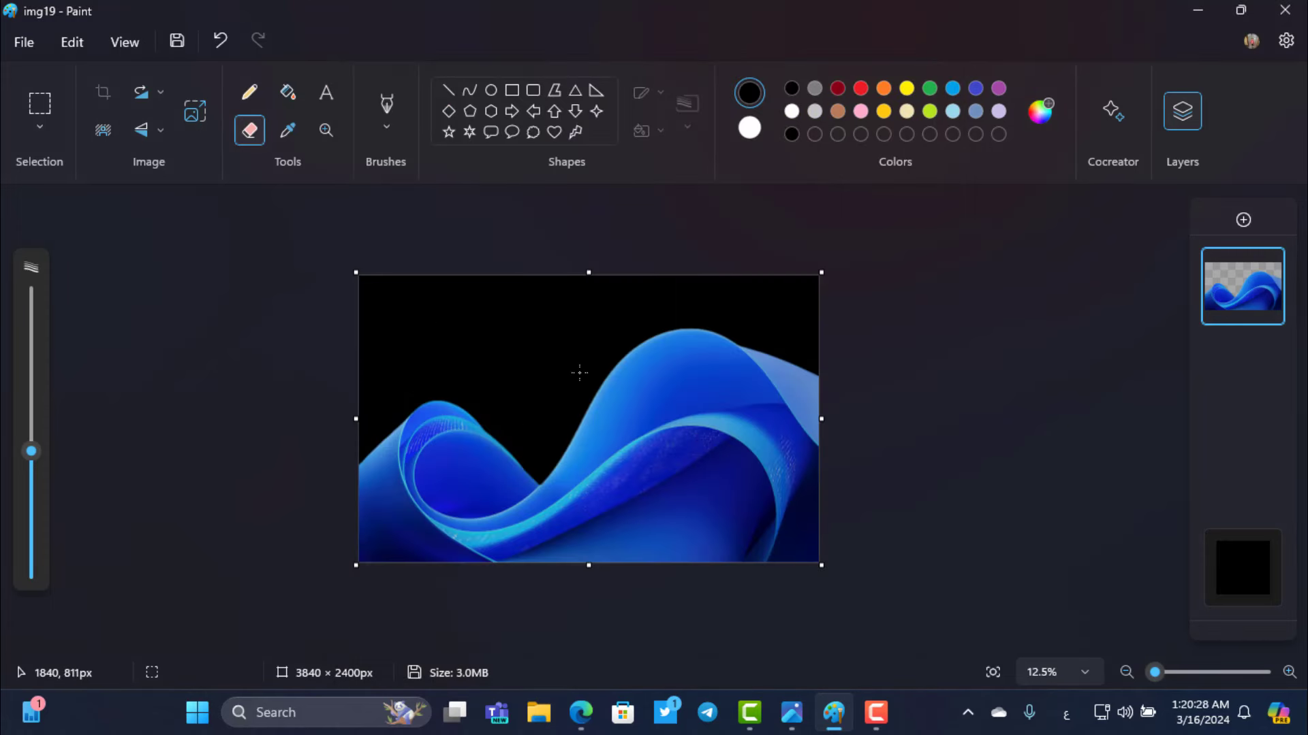
left_click(1285, 9)
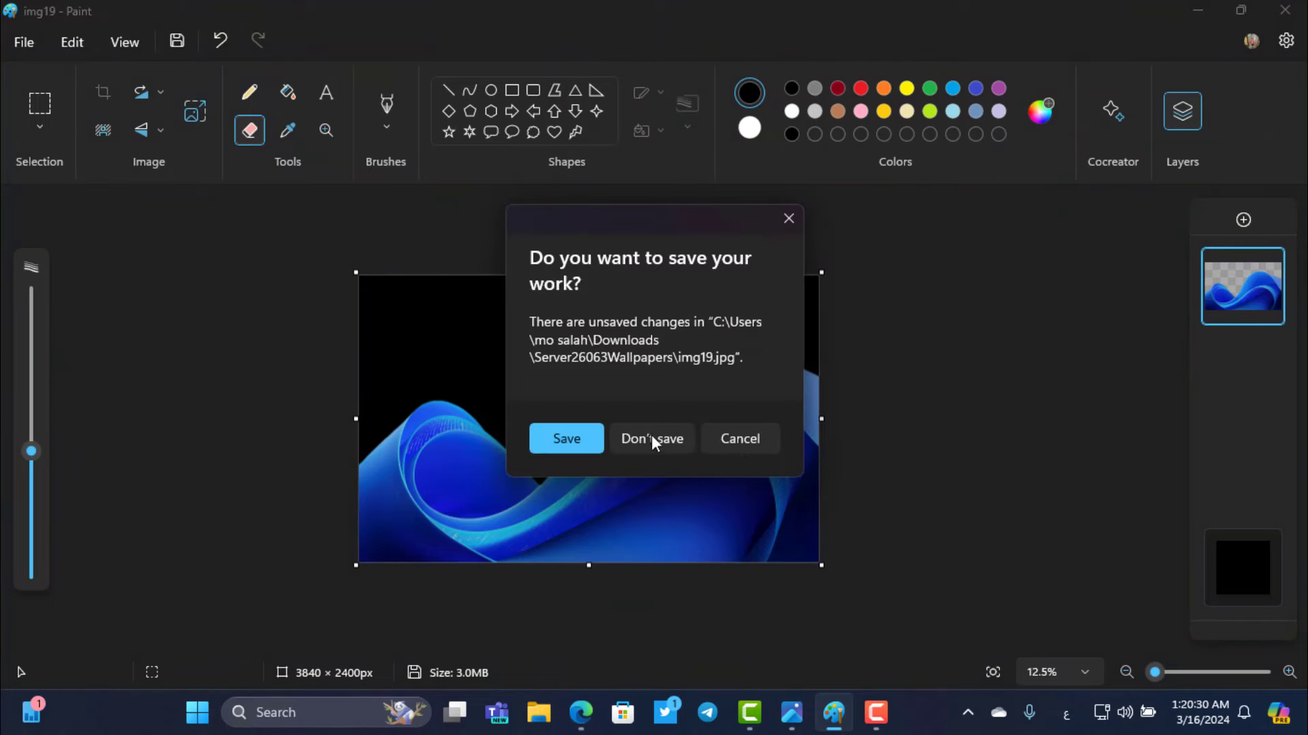
left_click(648, 439)
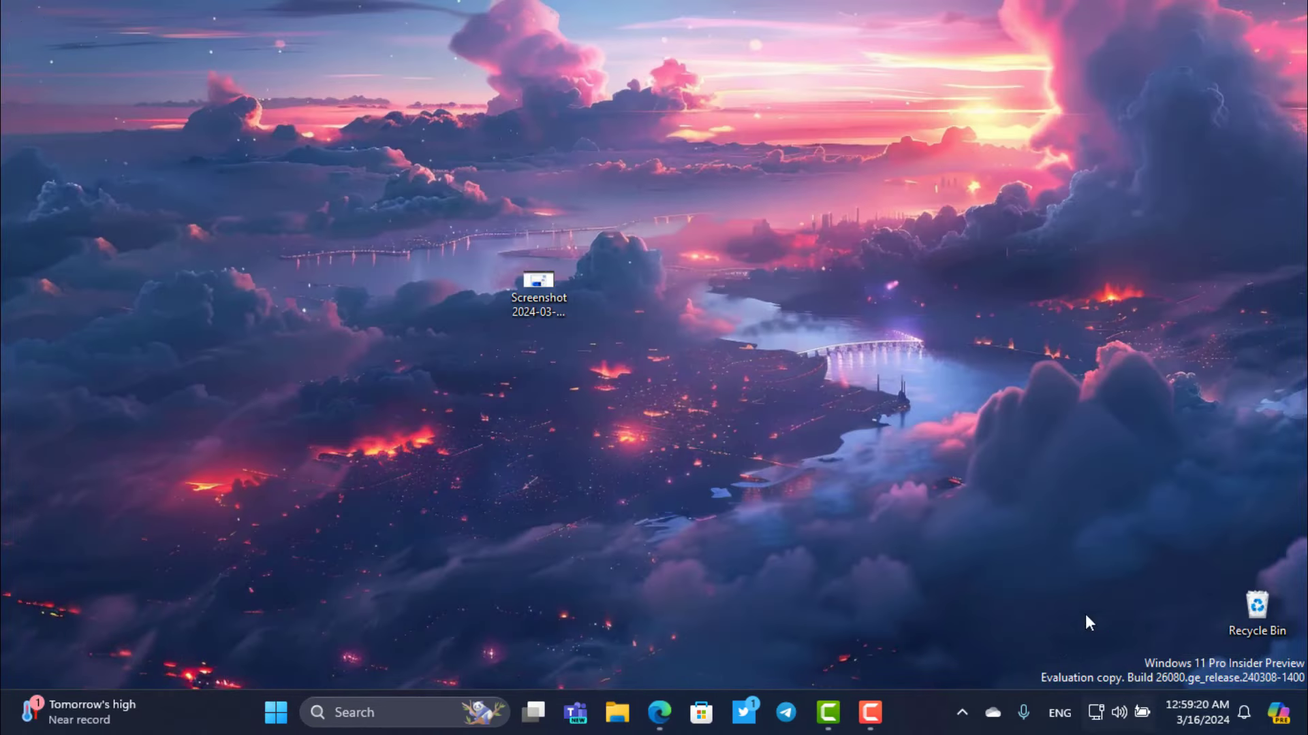
- Turn on Live captions from the quick settings and look through its position, language and preference options
left_click(1116, 712)
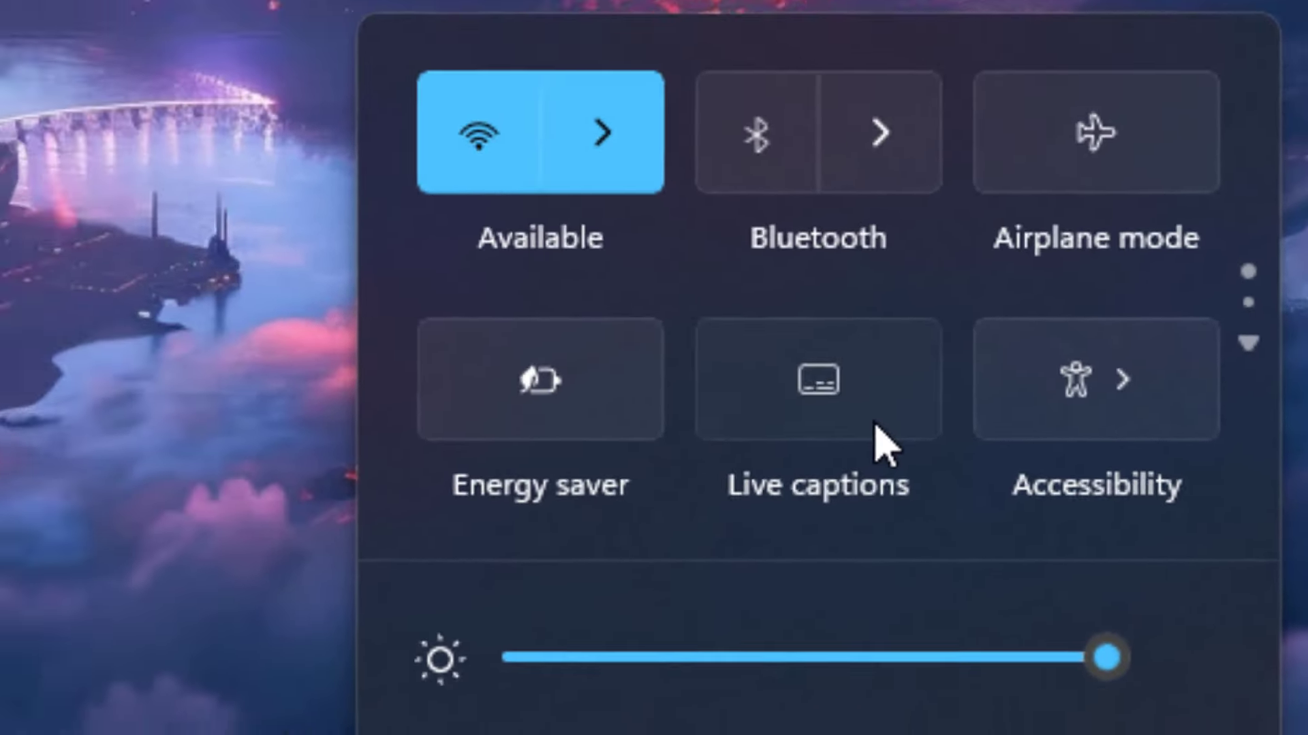
left_click(778, 419)
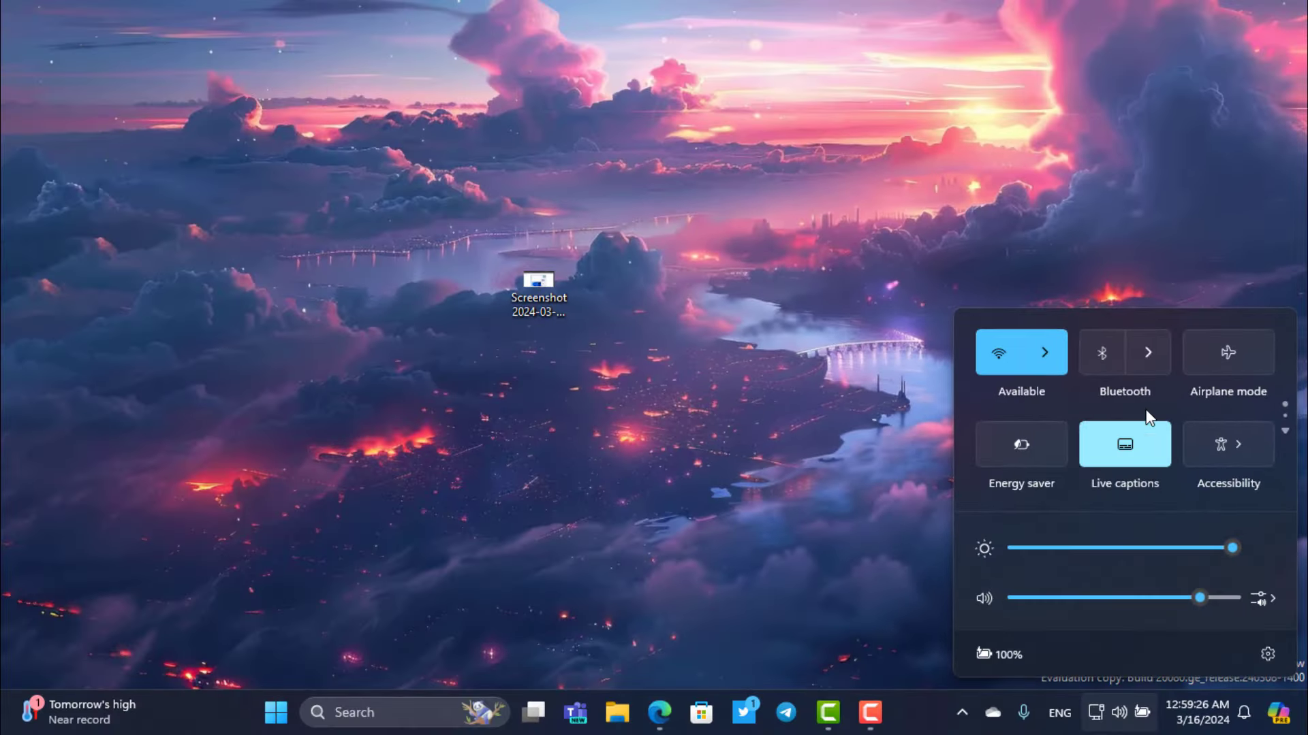
left_click(1237, 35)
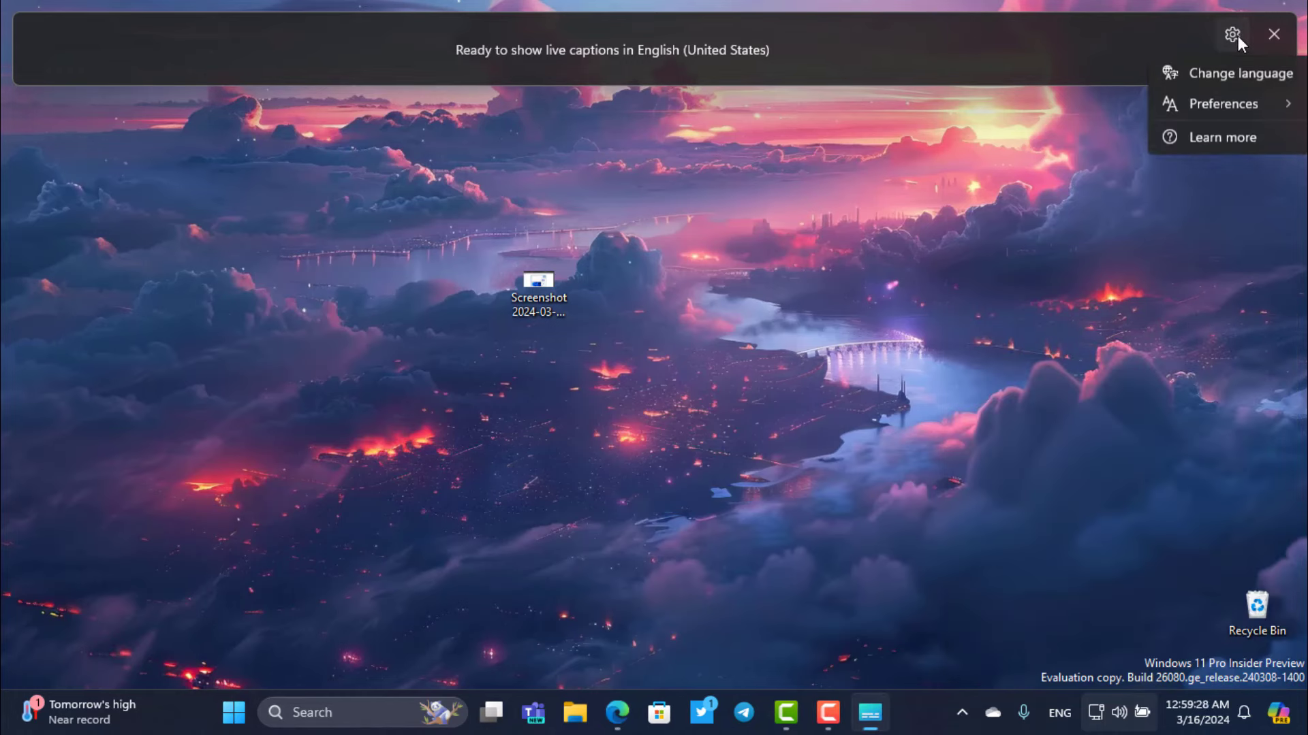
mouse_move(1241, 134)
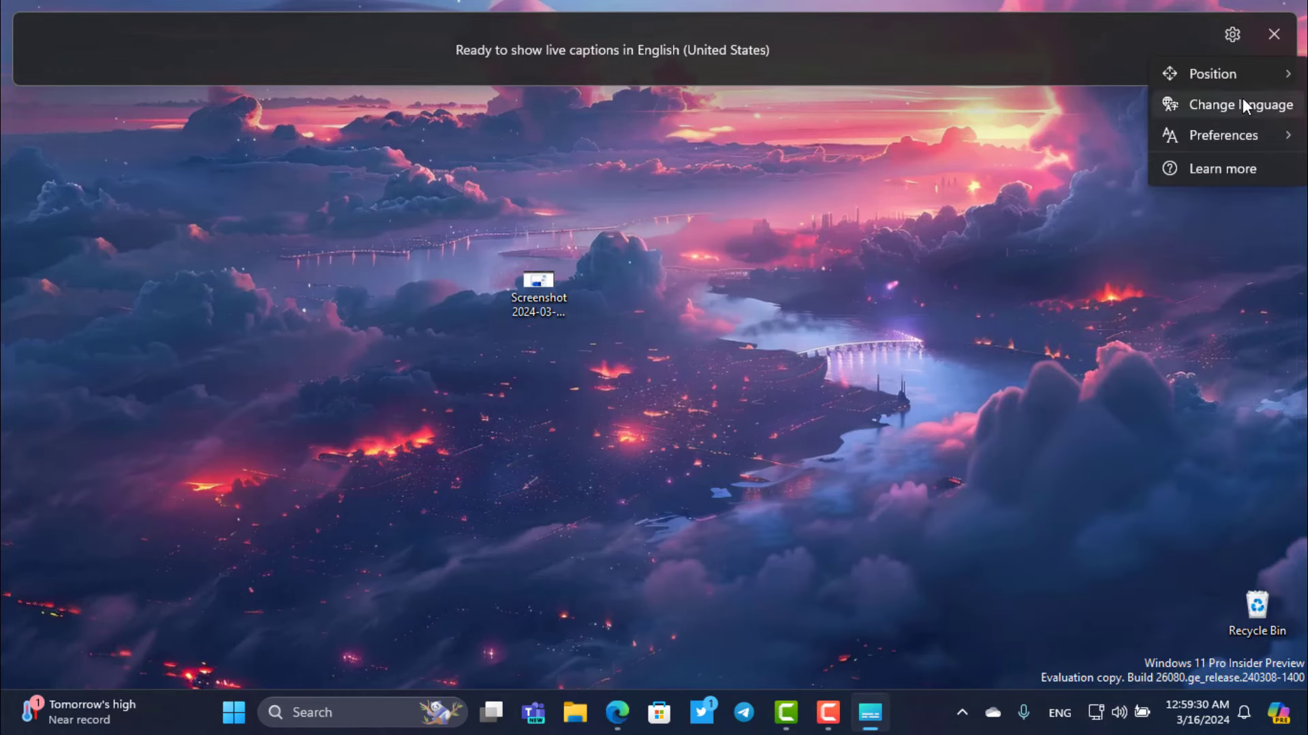
mouse_move(1239, 76)
left_click(1302, 69)
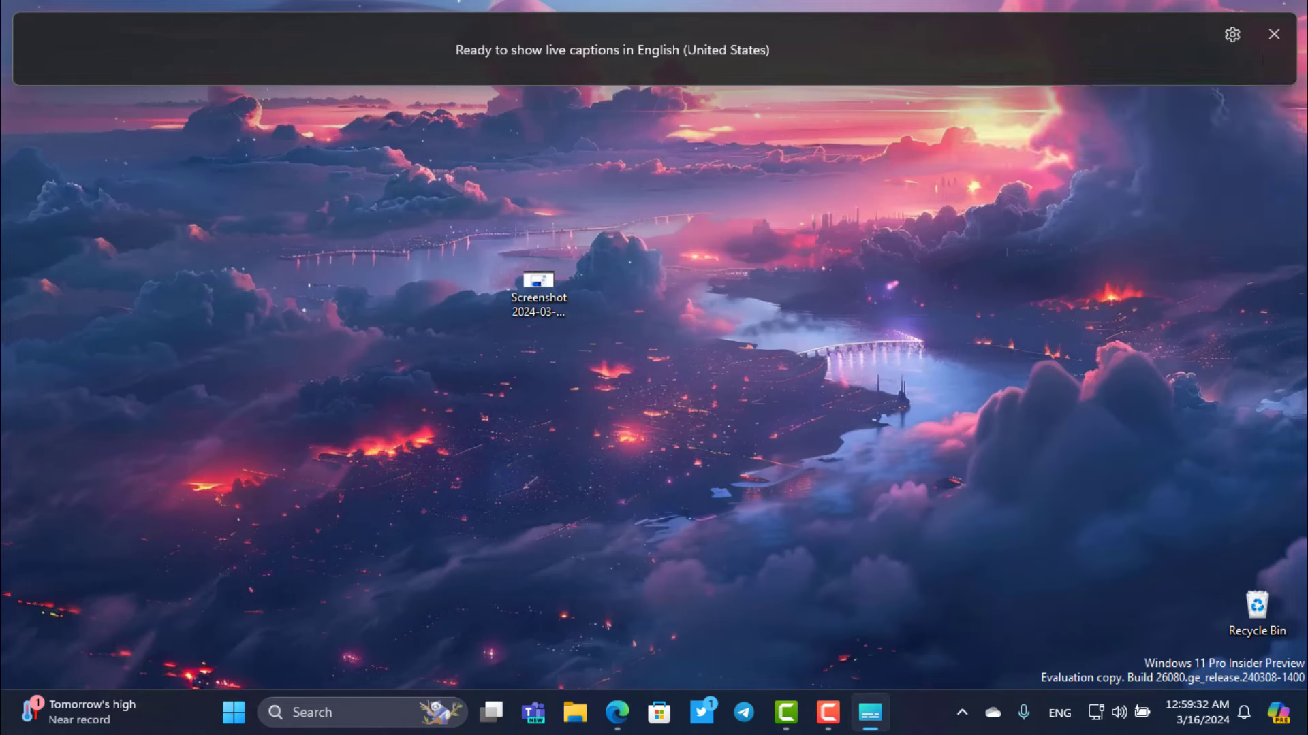
- Narrow the Live captions window and move it to the middle of the desktop before closing it
left_click_drag(1297, 52, 574, 38)
left_click_drag(341, 81, 566, 372)
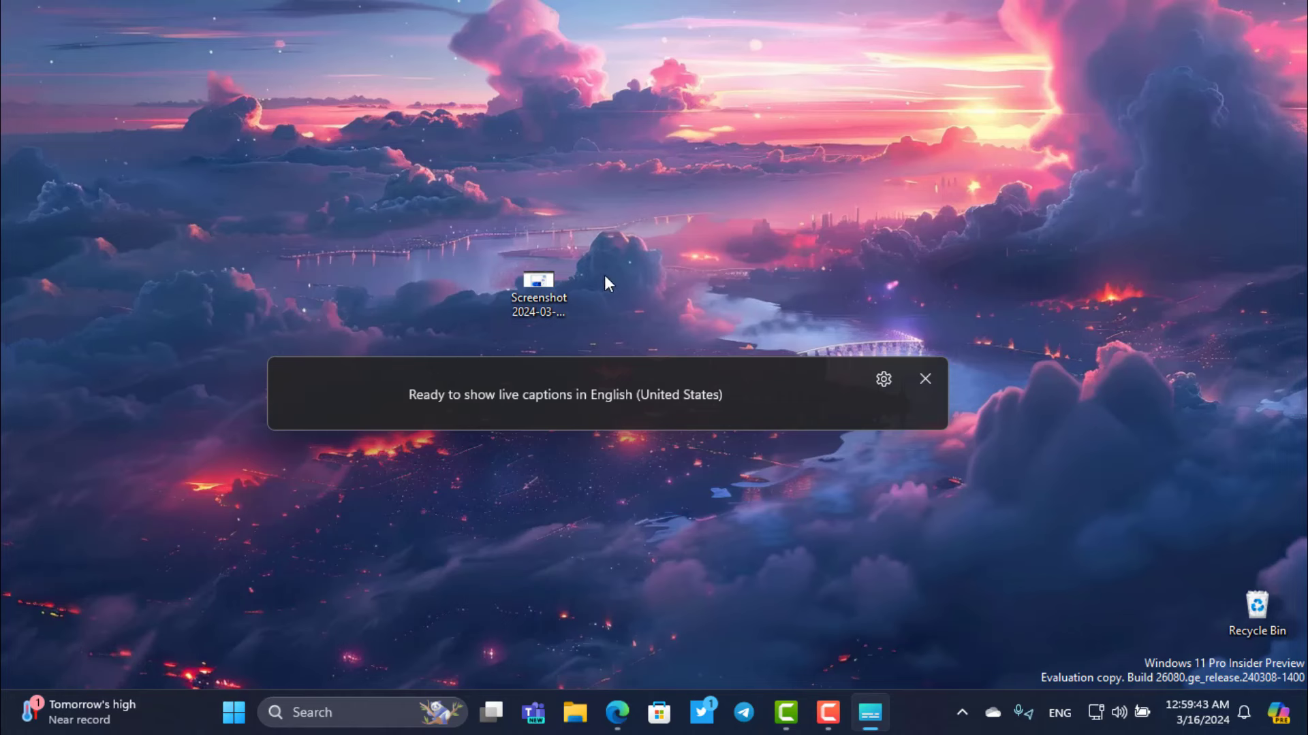
left_click(926, 390)
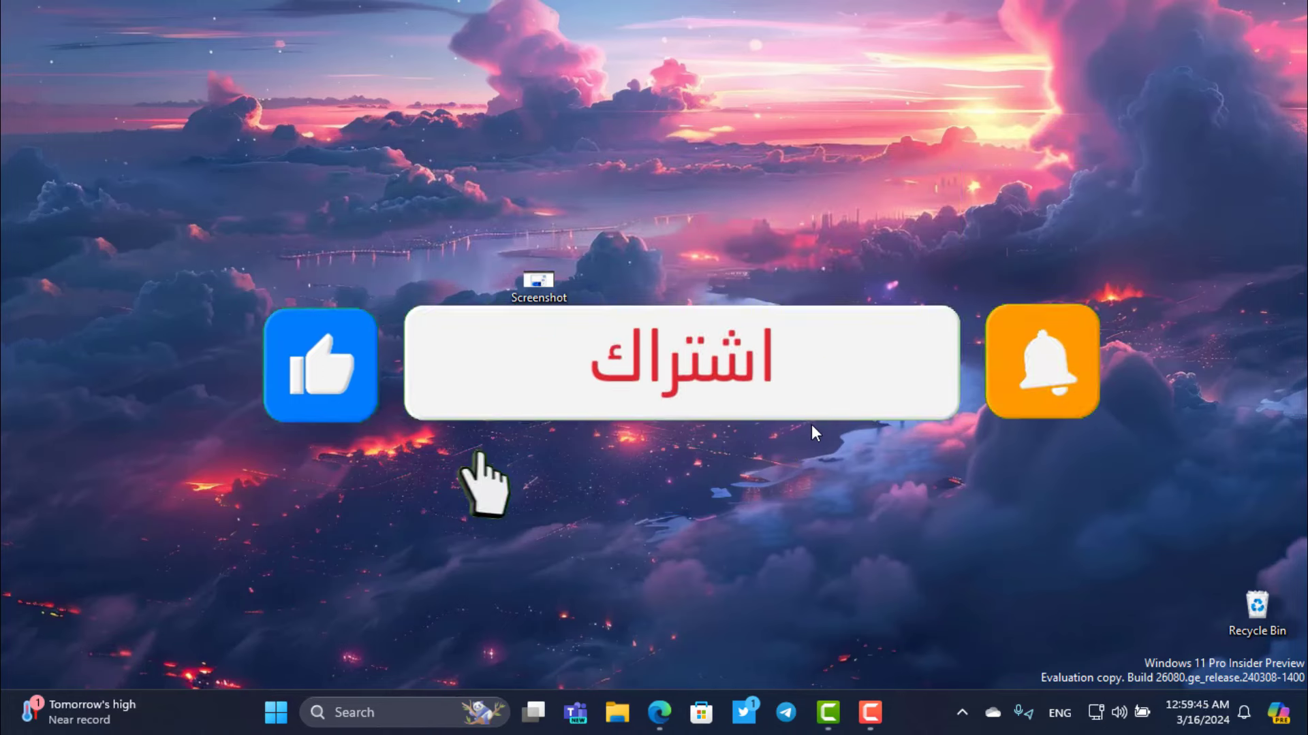